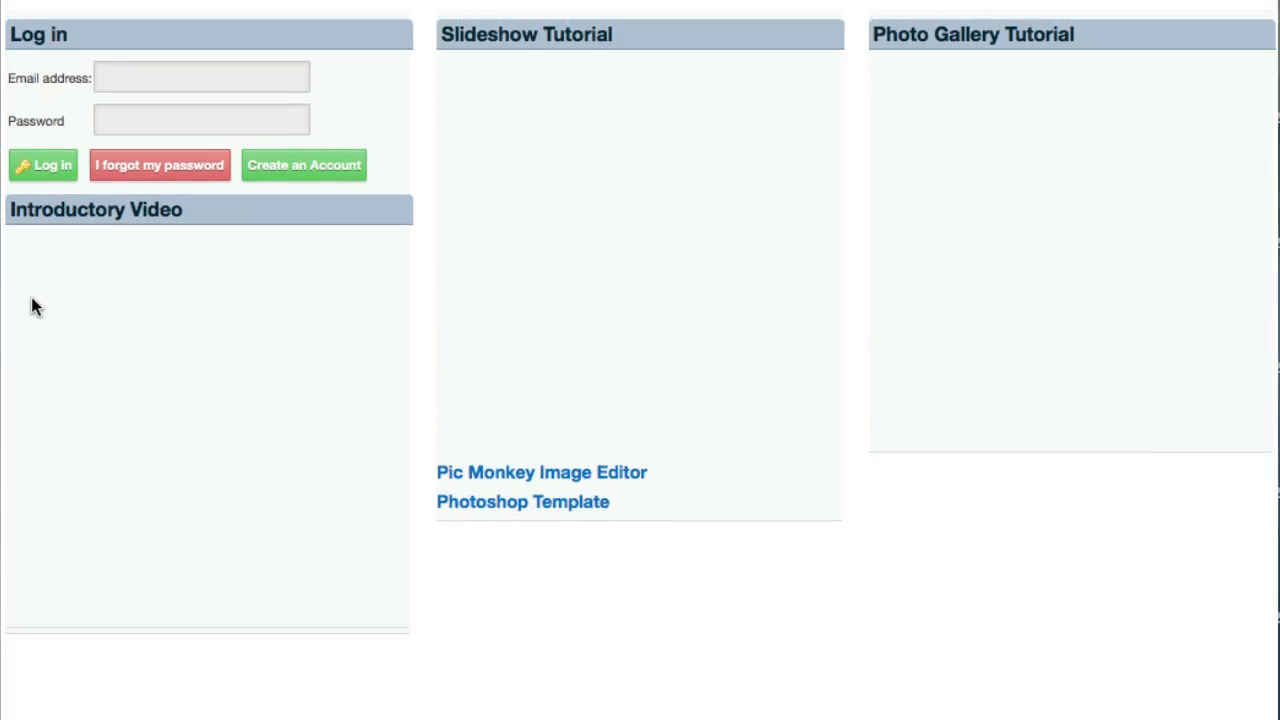
Step: Log in as admin with the account password and decline saving the login in the password manager
{"action": "left_click", "coordinate": [145, 235]}
{"action": "type", "text": "admin"}
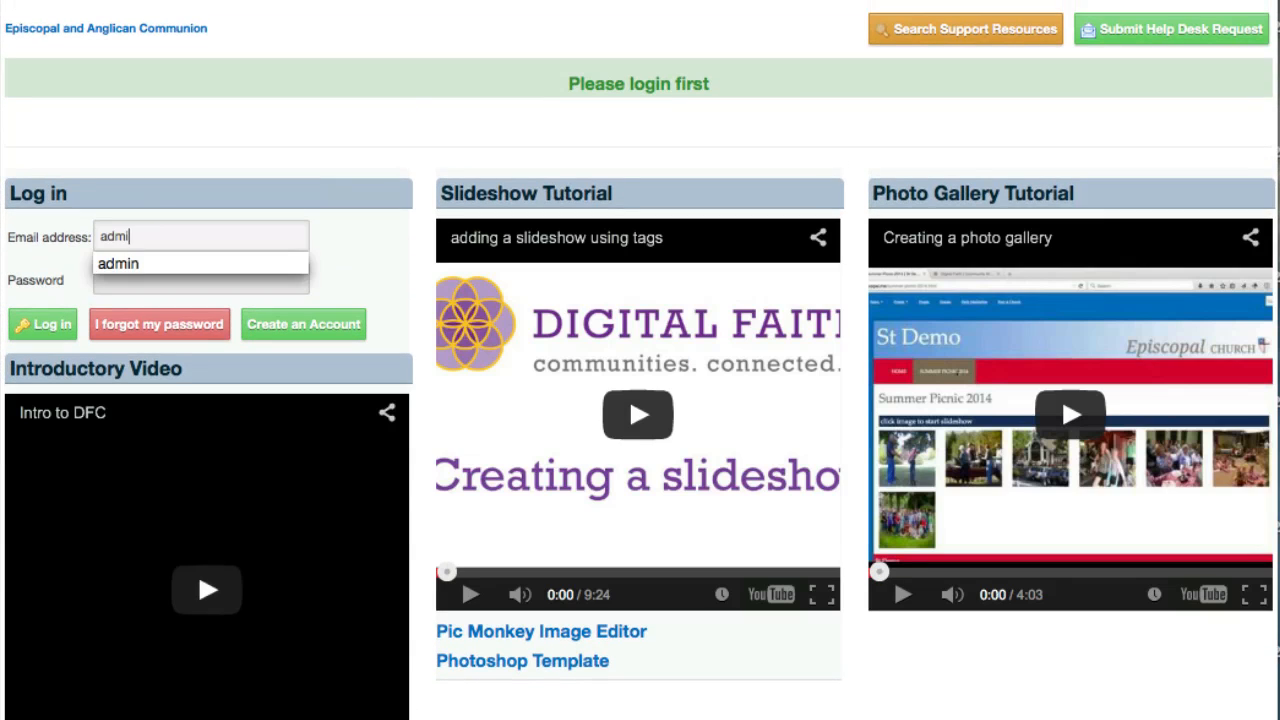
{"action": "key", "text": "Tab"}
{"action": "type", "text": "••••••••••"}
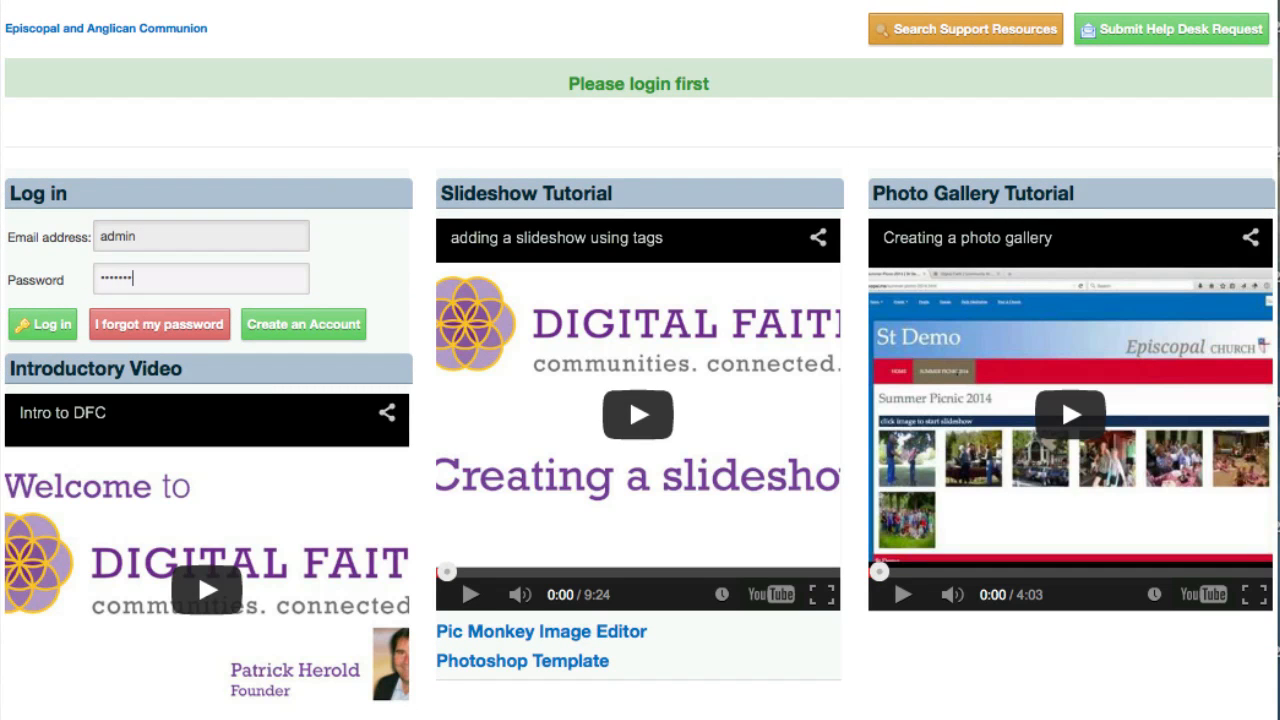
{"action": "key", "text": "Return"}
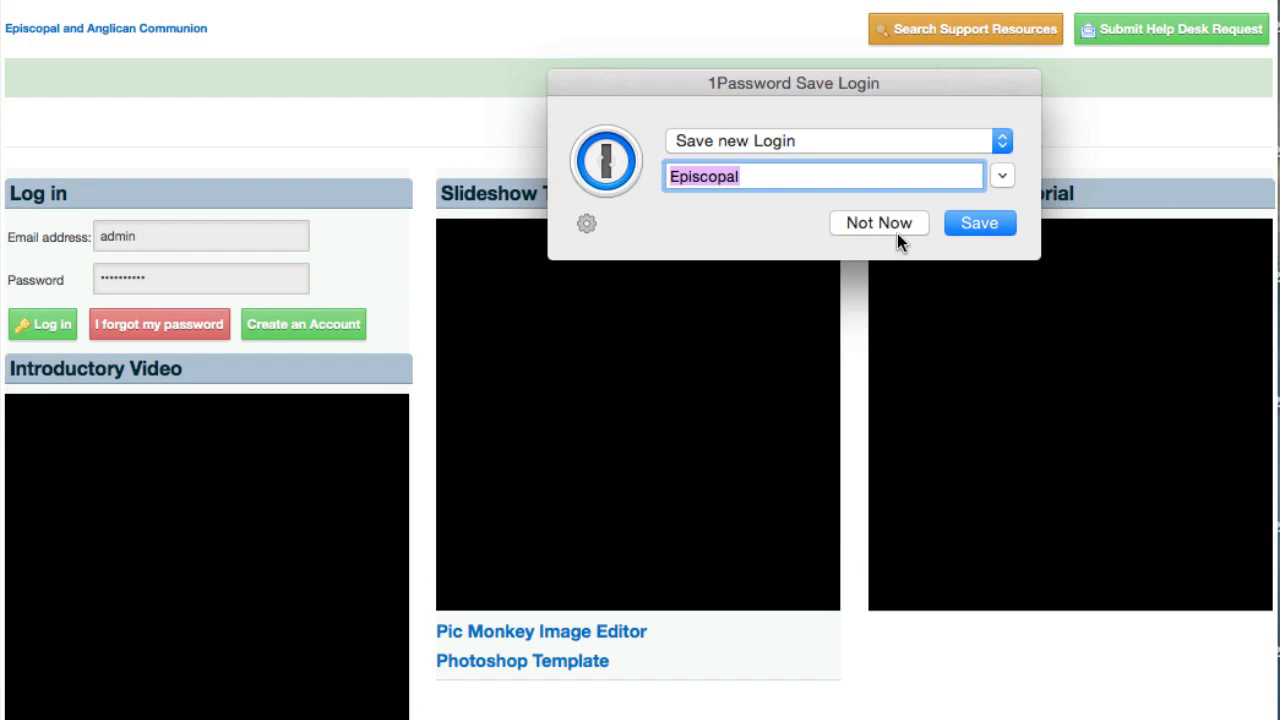
{"action": "left_click", "coordinate": [895, 230]}
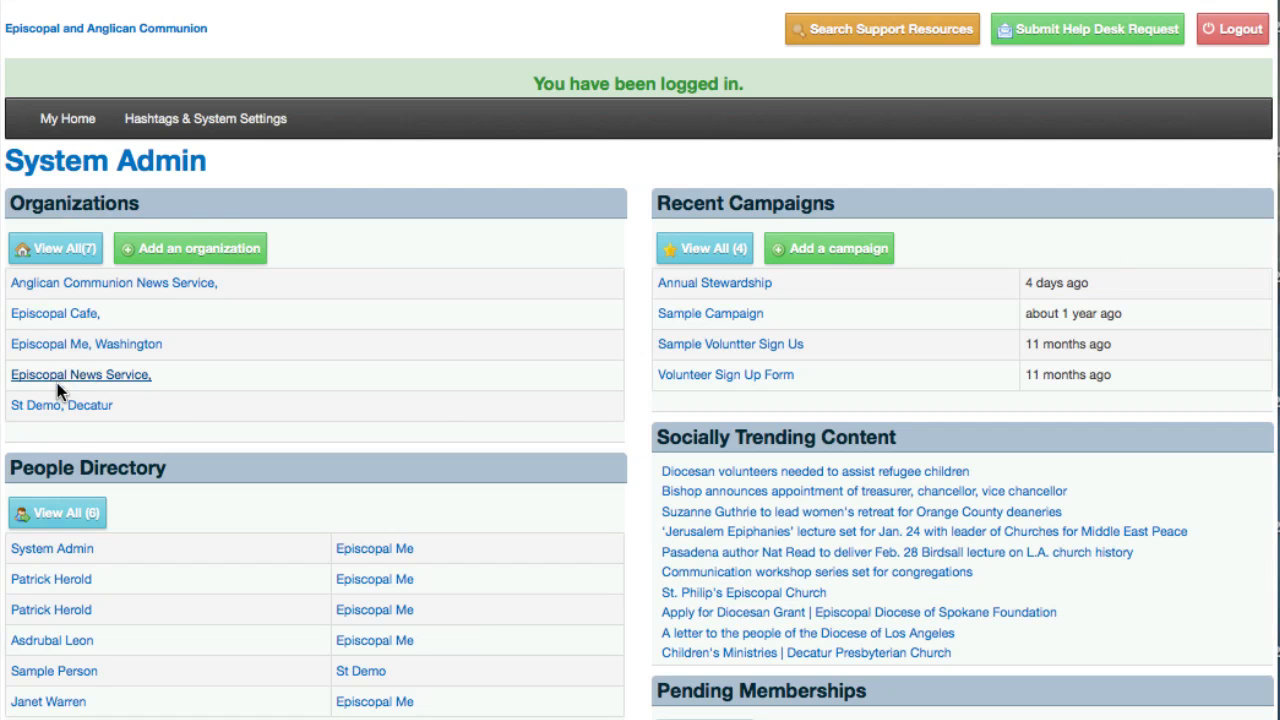
Step: Open the St Demo organization hub and its demo.episcopal.me website in a new window
{"action": "left_click", "coordinate": [40, 405]}
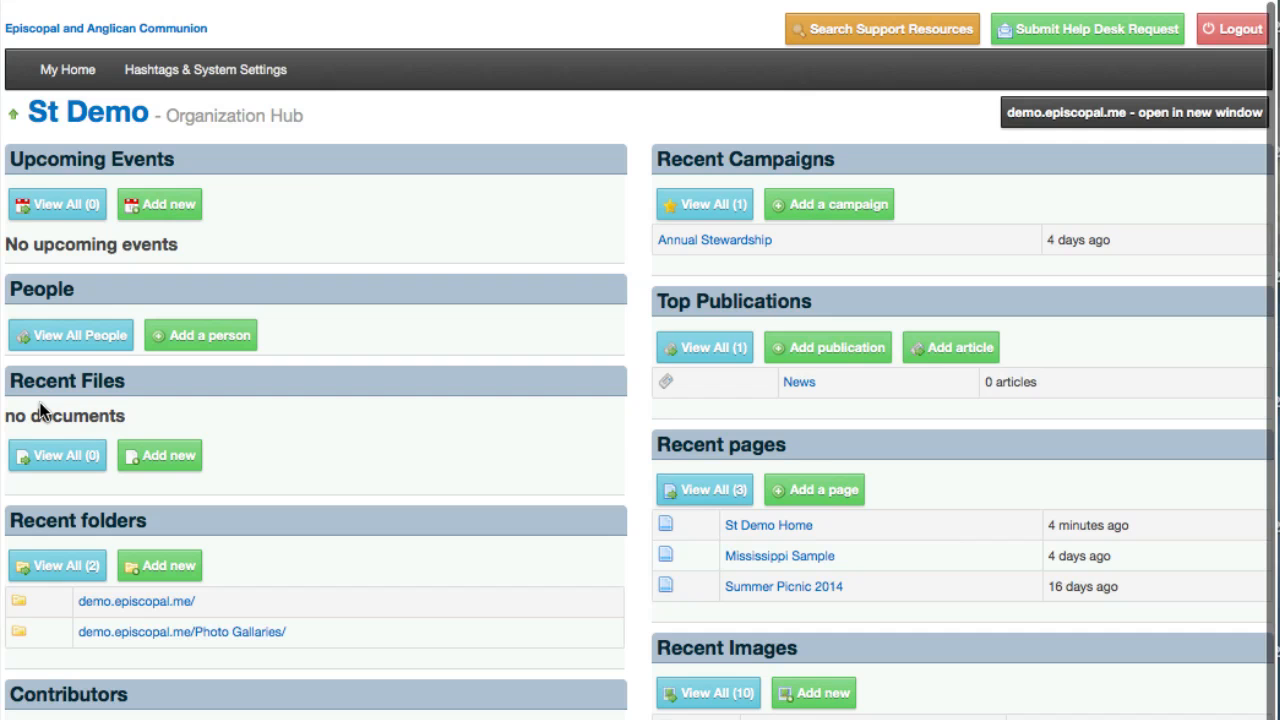
{"action": "left_click", "coordinate": [1063, 122]}
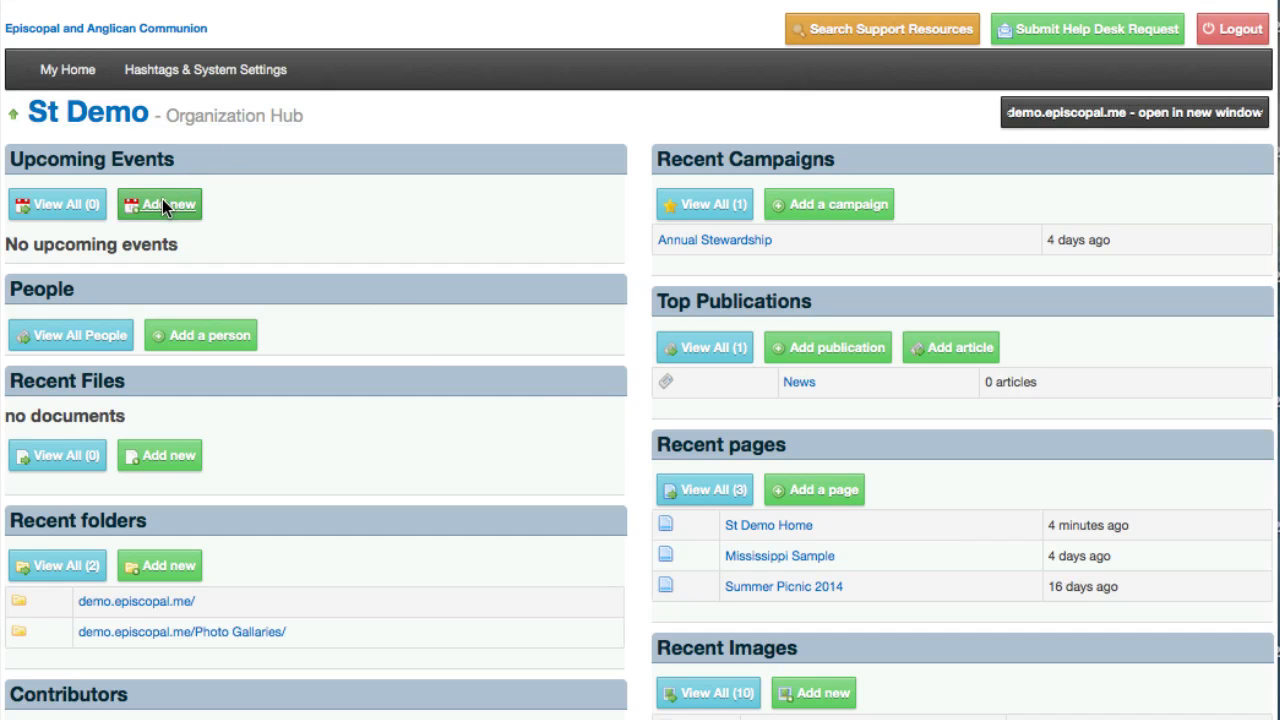
Step: Add a new upcoming event for St Demo and title it "Traning Session"
{"action": "left_click", "coordinate": [162, 205]}
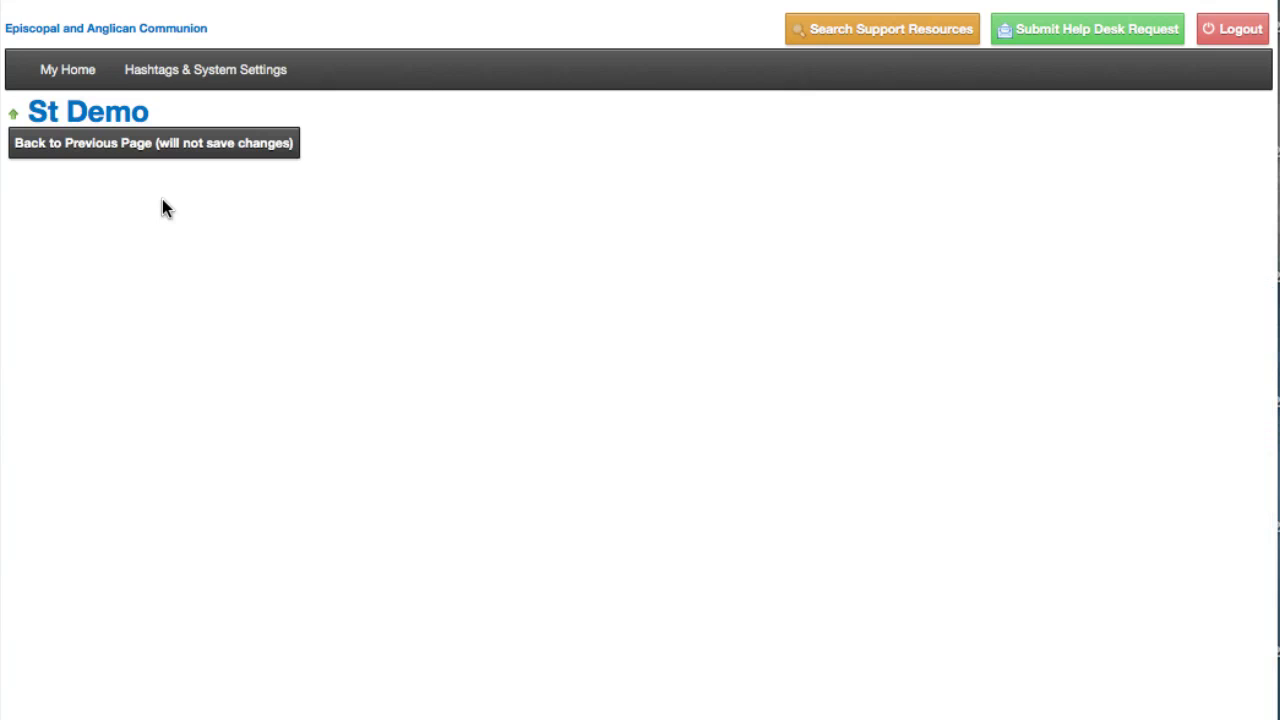
{"action": "left_click", "coordinate": [200, 244]}
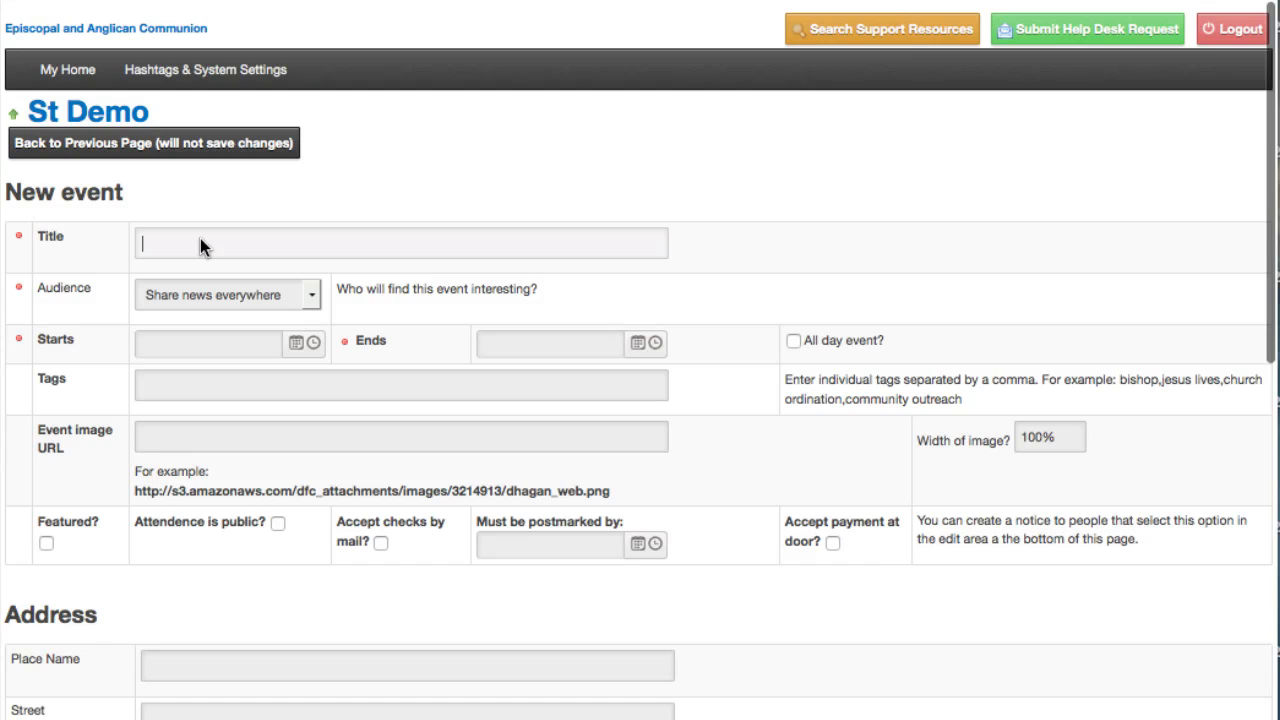
{"action": "type", "text": "Traning "}
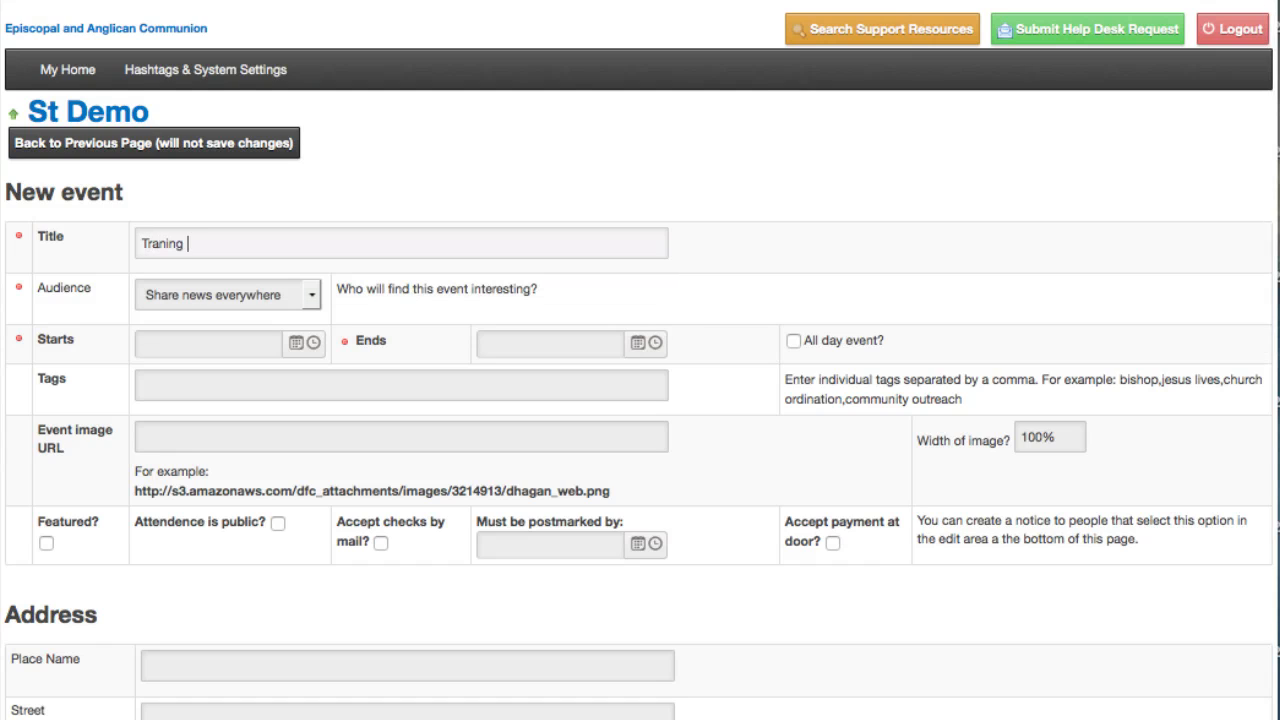
{"action": "type", "text": "Session"}
Step: Set the event's start to 2/23/2015 at 10:30 AM
{"action": "left_click", "coordinate": [288, 341]}
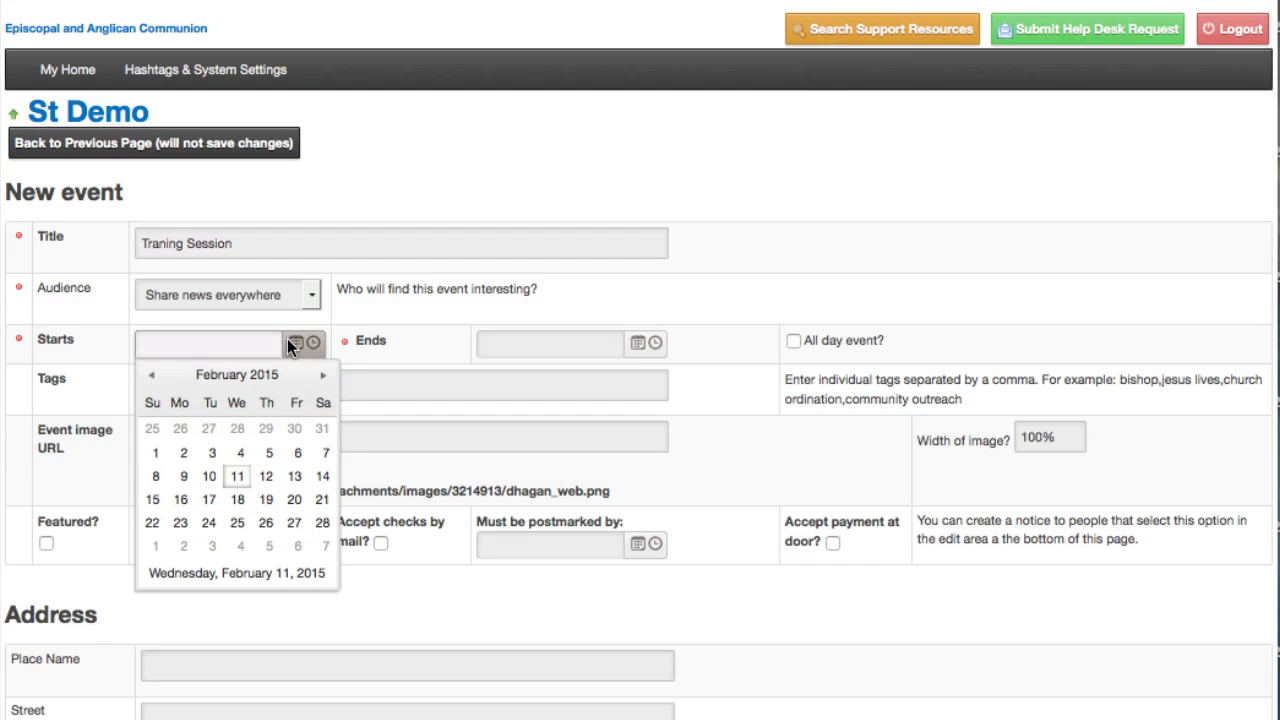
{"action": "left_click", "coordinate": [174, 524]}
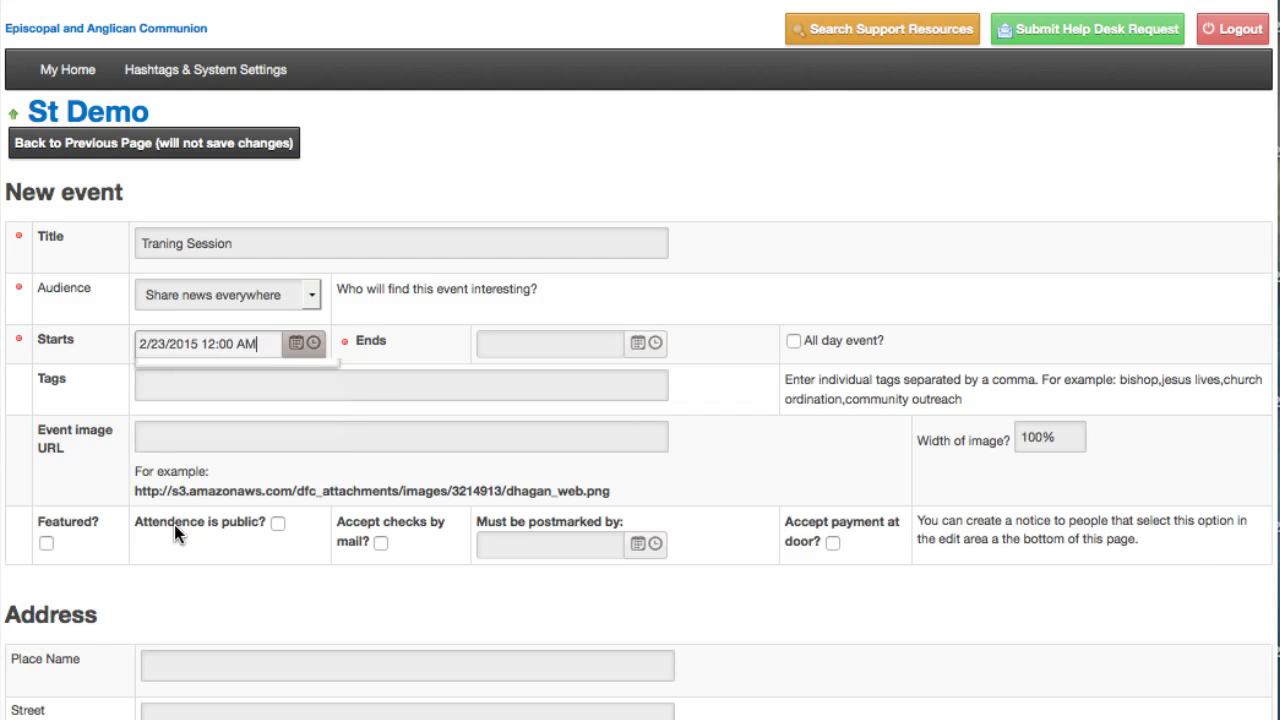
{"action": "left_click", "coordinate": [314, 346]}
{"action": "scroll", "coordinate": [222, 476], "scroll_direction": "down", "scroll_amount": 10}
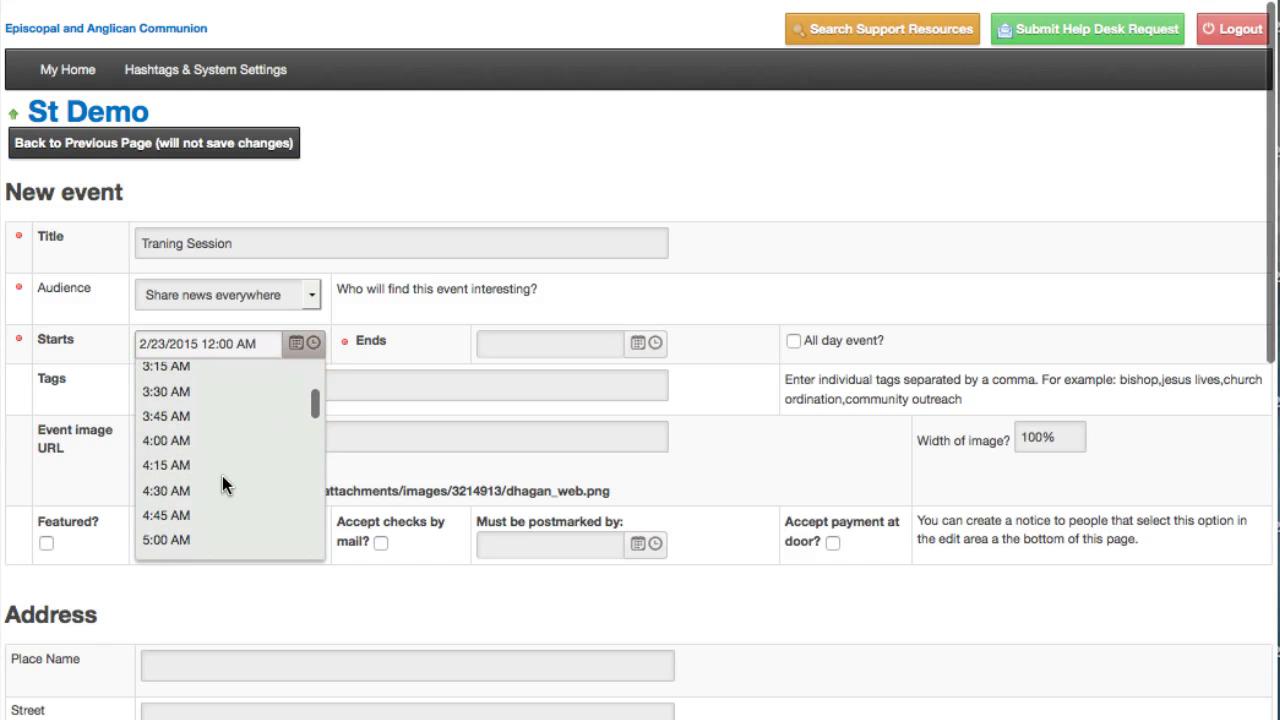
{"action": "scroll", "coordinate": [222, 476], "scroll_direction": "down", "scroll_amount": 8}
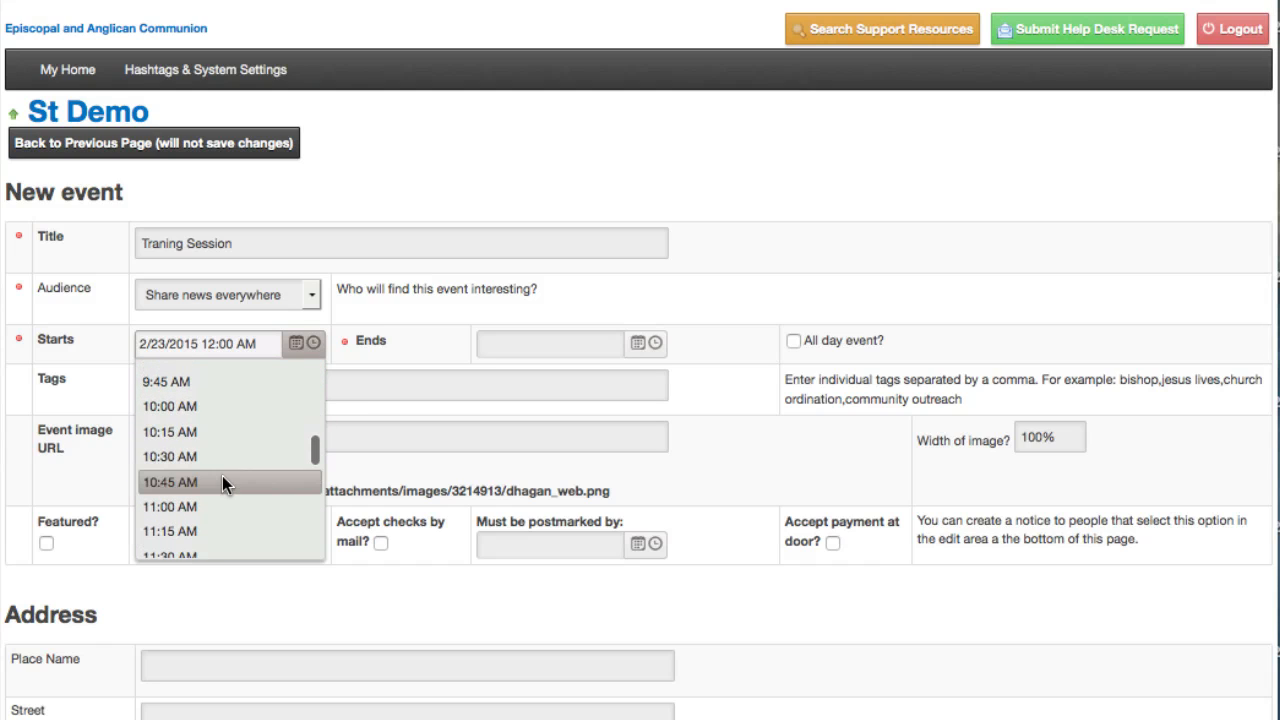
{"action": "left_click", "coordinate": [207, 456]}
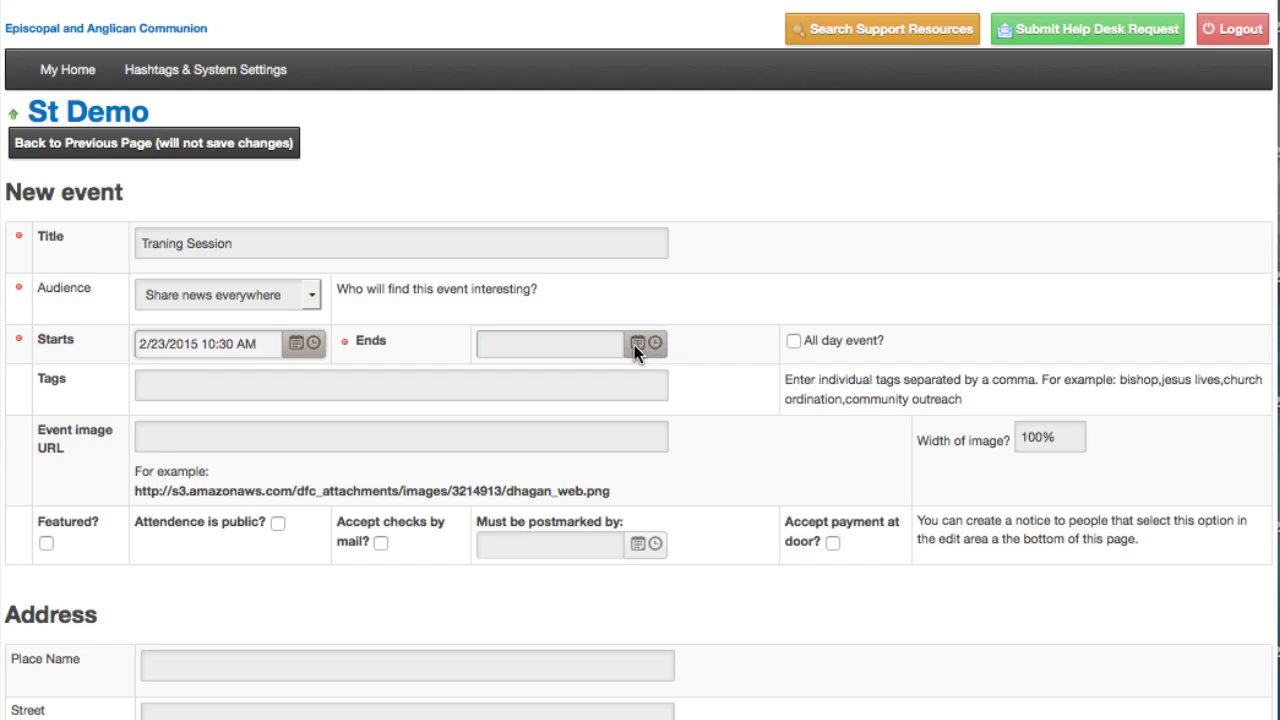
Step: Set the event's end to 2/23/2015 at 12:15 PM
{"action": "left_click", "coordinate": [637, 344]}
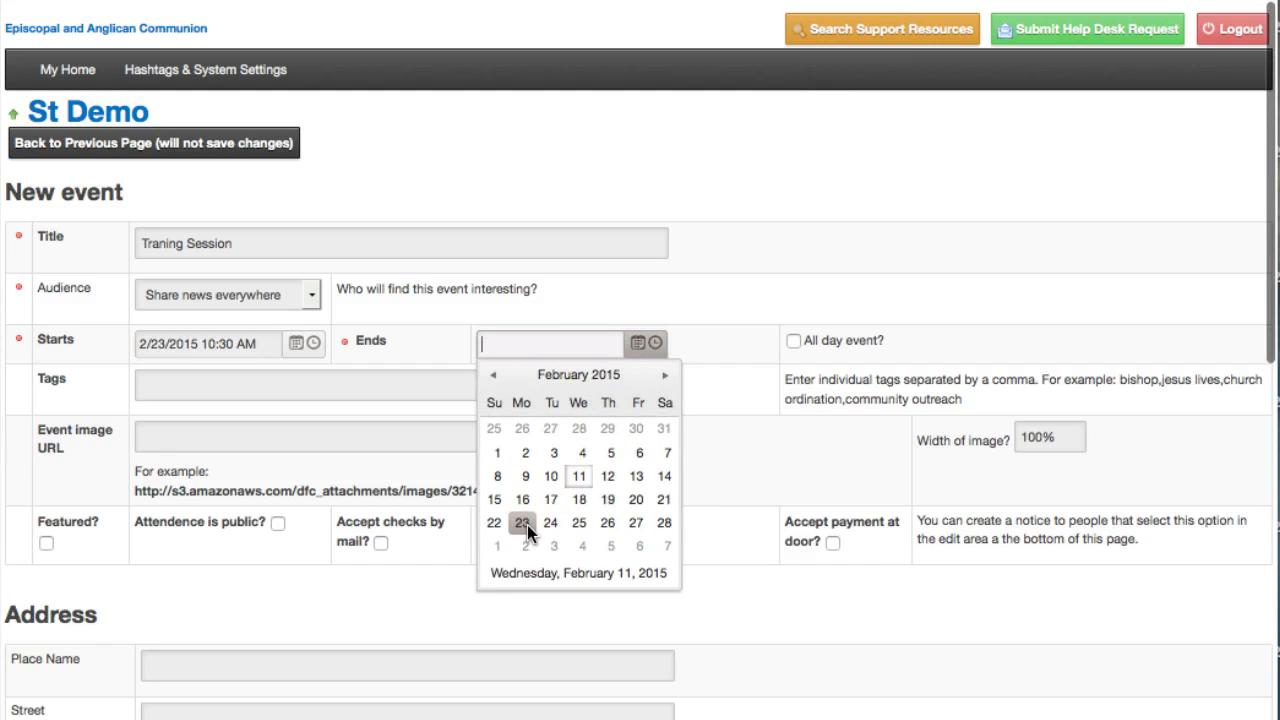
{"action": "left_click", "coordinate": [524, 522]}
{"action": "left_click", "coordinate": [654, 344]}
{"action": "scroll", "coordinate": [642, 418], "scroll_direction": "down", "scroll_amount": 20}
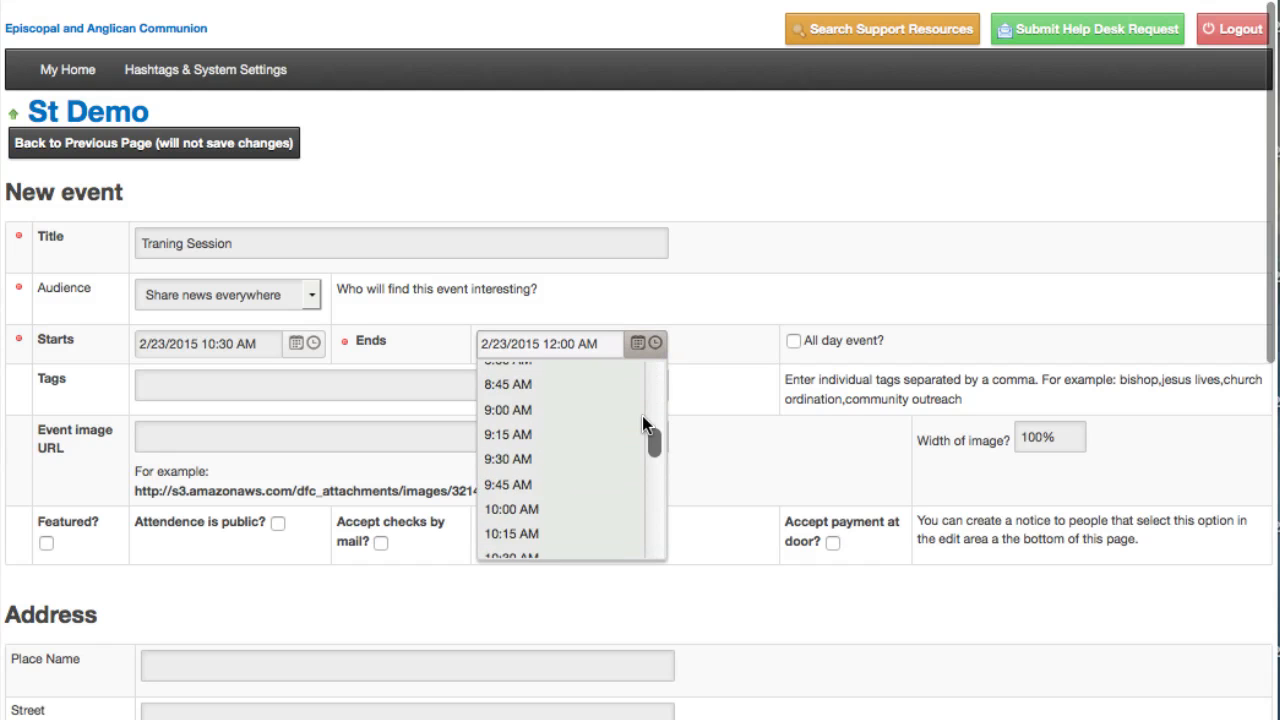
{"action": "scroll", "coordinate": [642, 415], "scroll_direction": "up", "scroll_amount": 1}
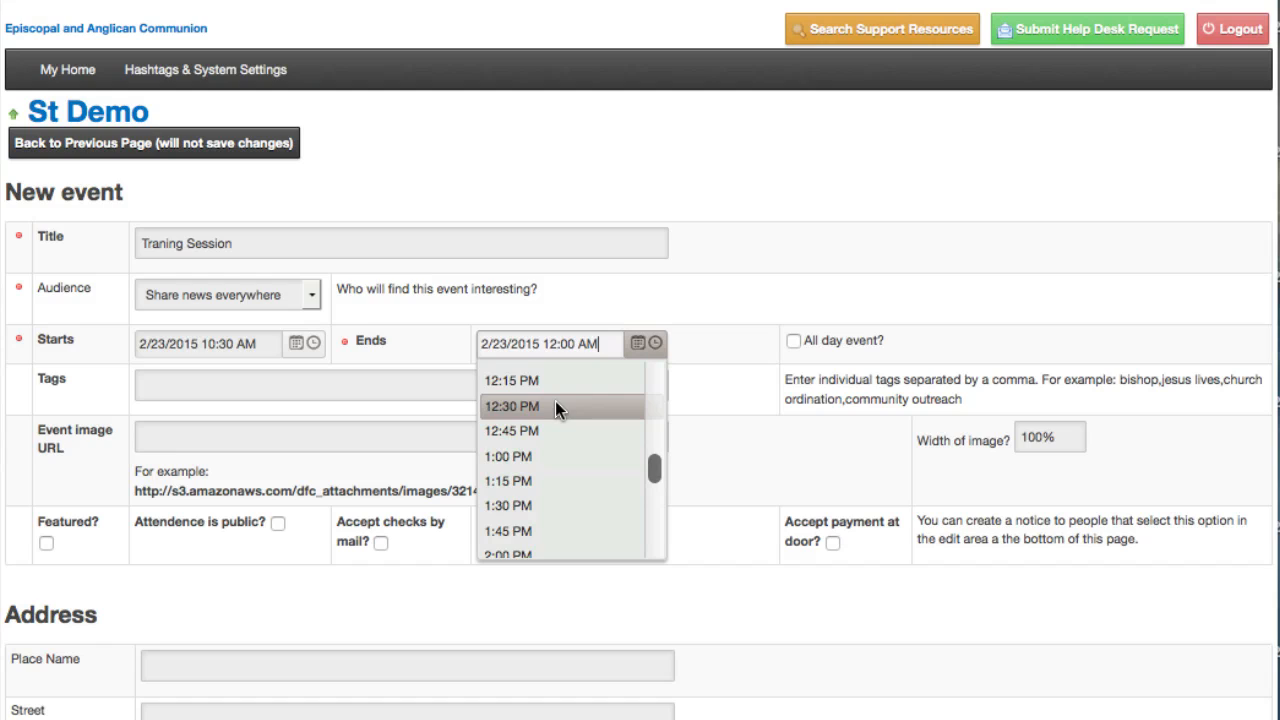
{"action": "left_click", "coordinate": [531, 380]}
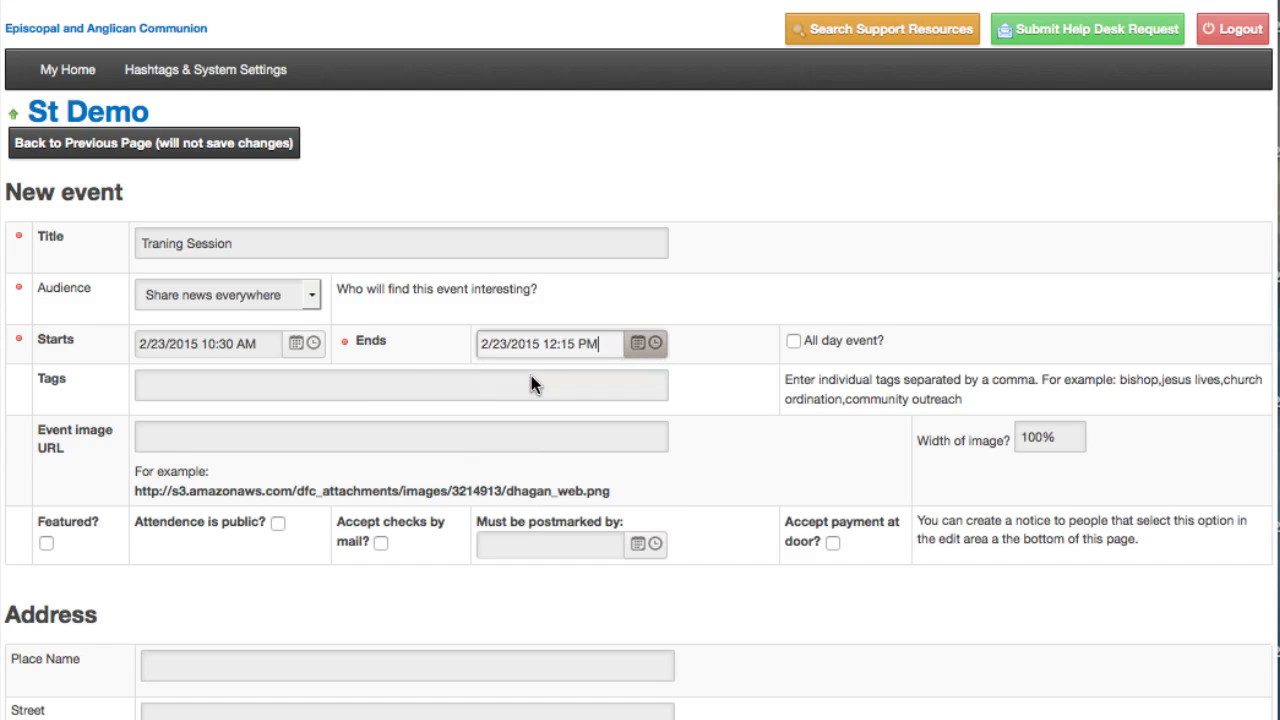
Step: Enter "trainging" as the event's tag
{"action": "left_click", "coordinate": [380, 380]}
{"action": "type", "text": "tr"}
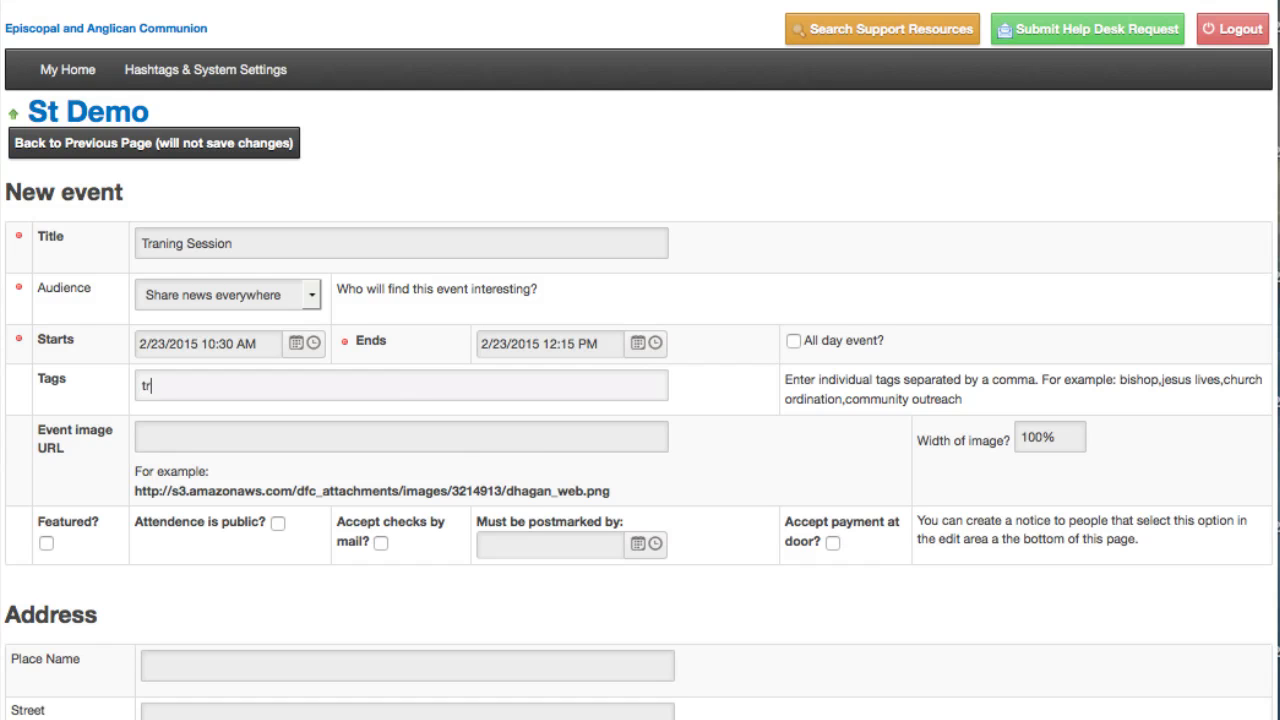
{"action": "type", "text": "ainging"}
{"action": "key", "text": "Tab"}
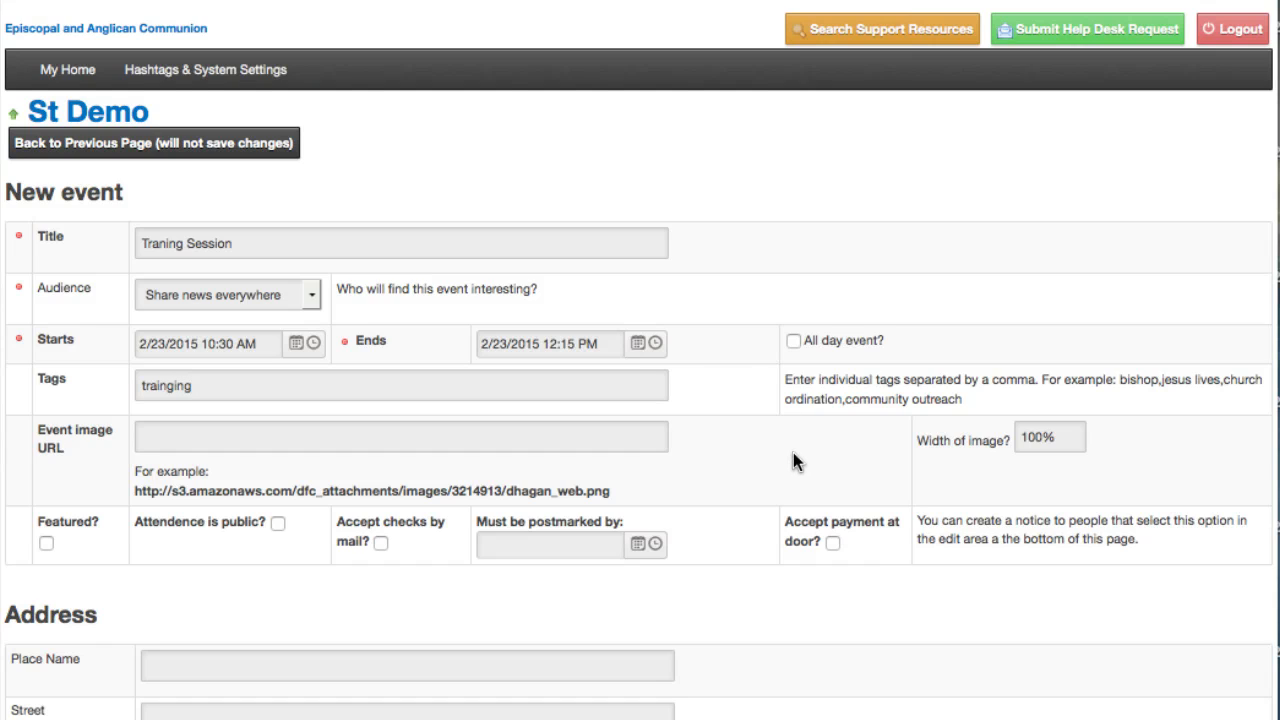
{"action": "left_click", "coordinate": [311, 441]}
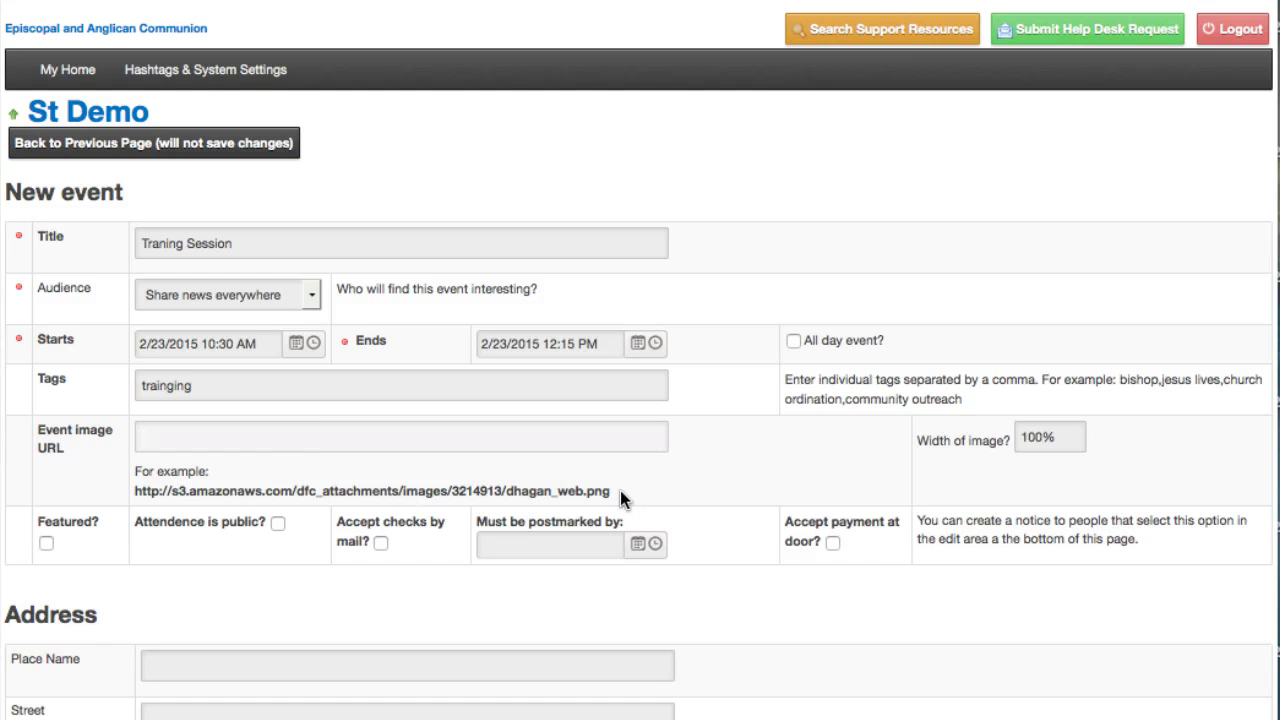
{"action": "left_click_drag", "start_coordinate": [620, 490], "coordinate": [227, 498]}
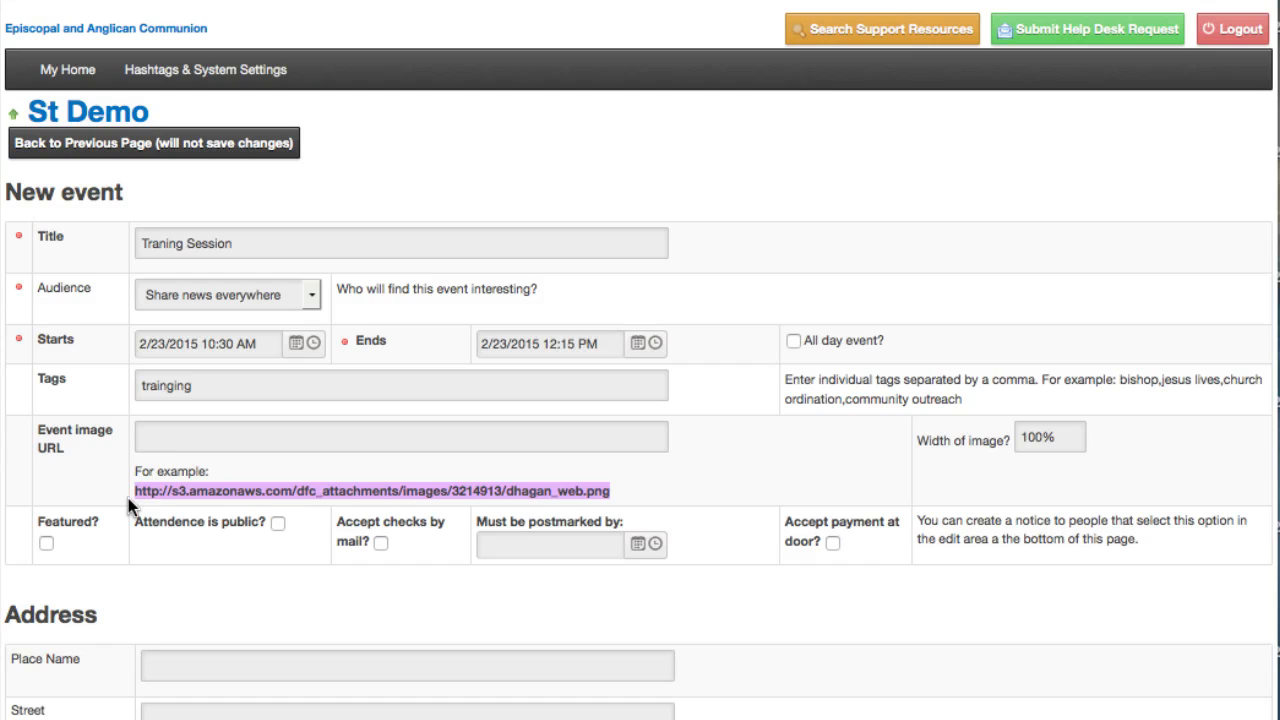
{"action": "left_click", "coordinate": [175, 429]}
{"action": "type", "text": "http://s3.amazonaws.com/dfc_attachments/images/3214913/dhagan_web.png"}
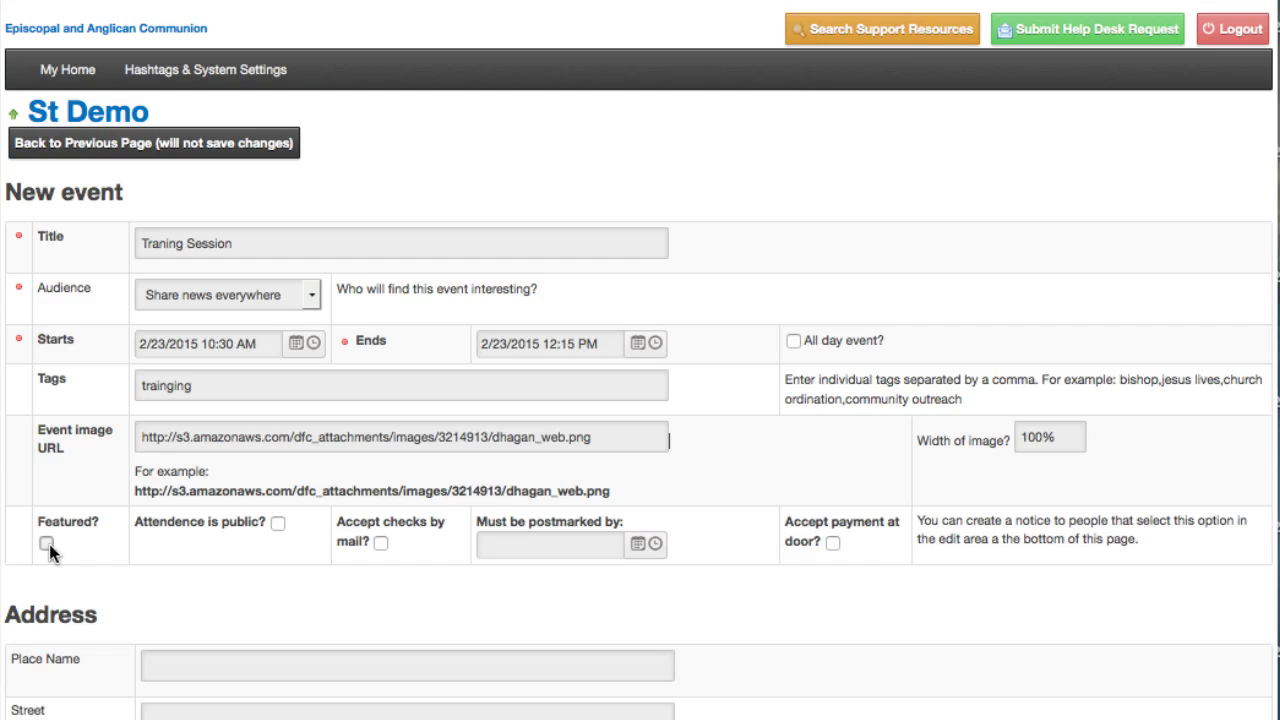
Step: Enable accepting checks by mail and payment at the door, leaving public attendance off
{"action": "left_click", "coordinate": [278, 524]}
{"action": "left_click", "coordinate": [278, 524]}
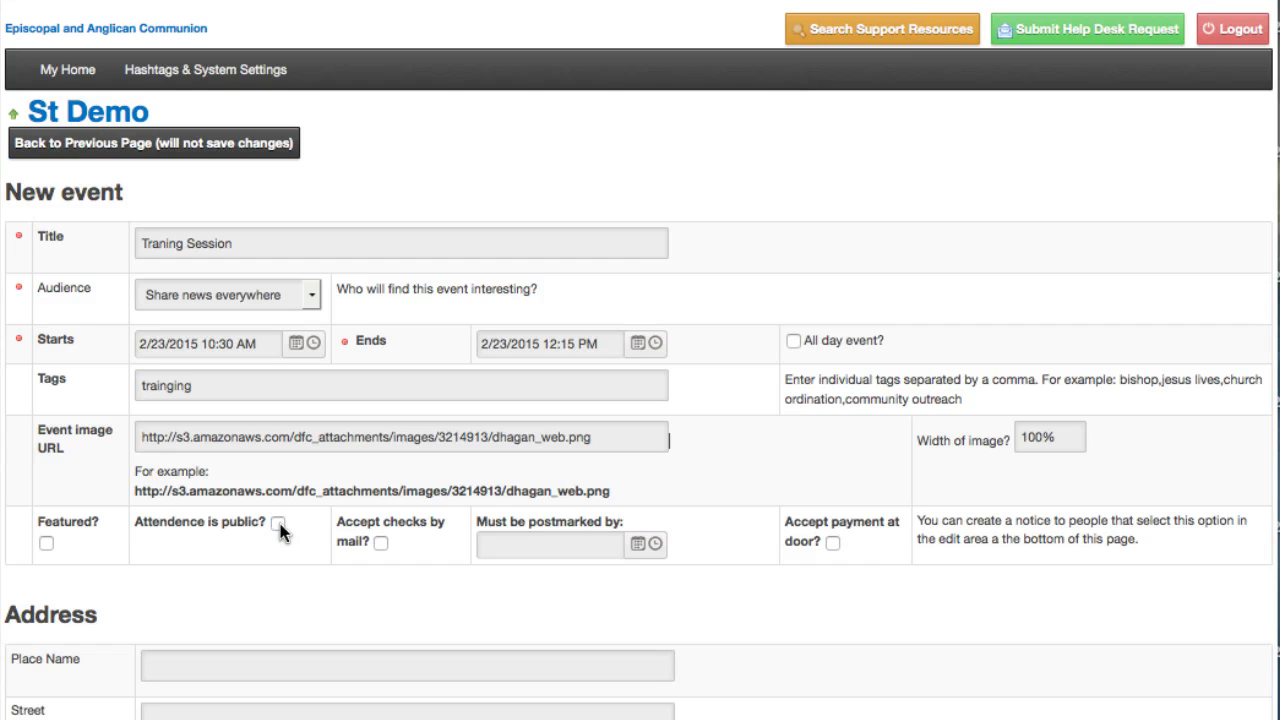
{"action": "left_click", "coordinate": [382, 546]}
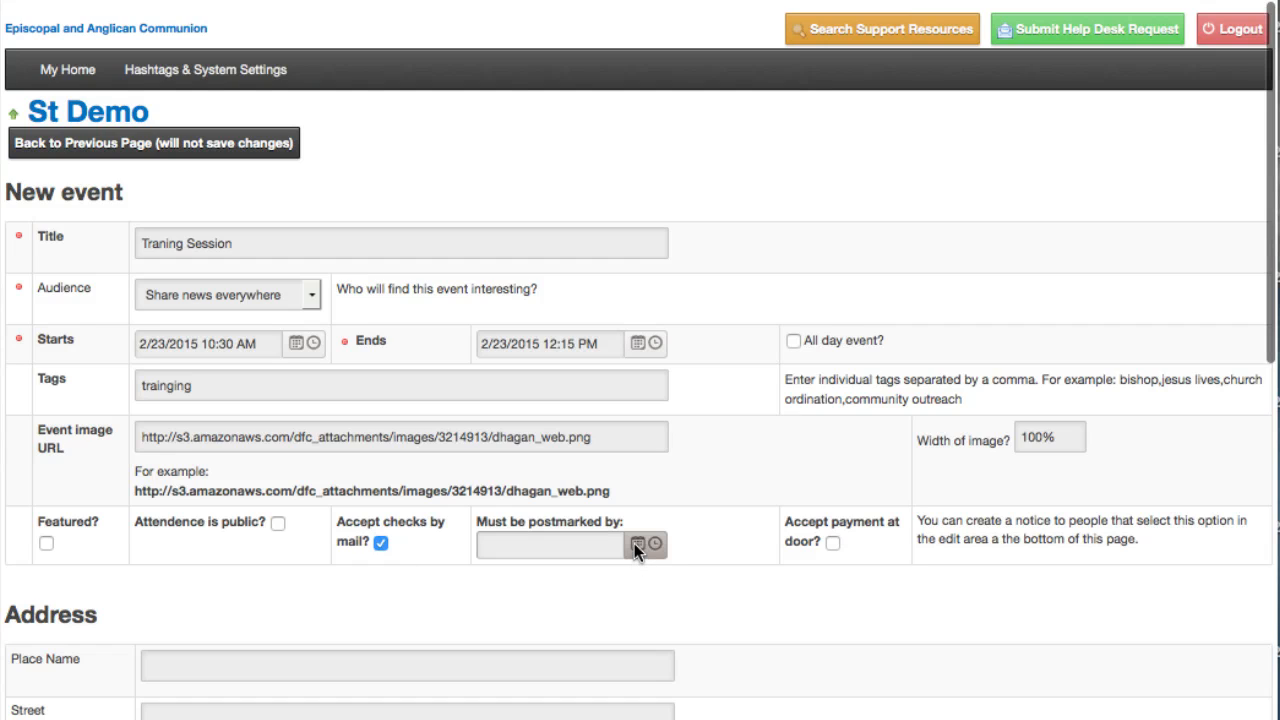
{"action": "left_click", "coordinate": [830, 543]}
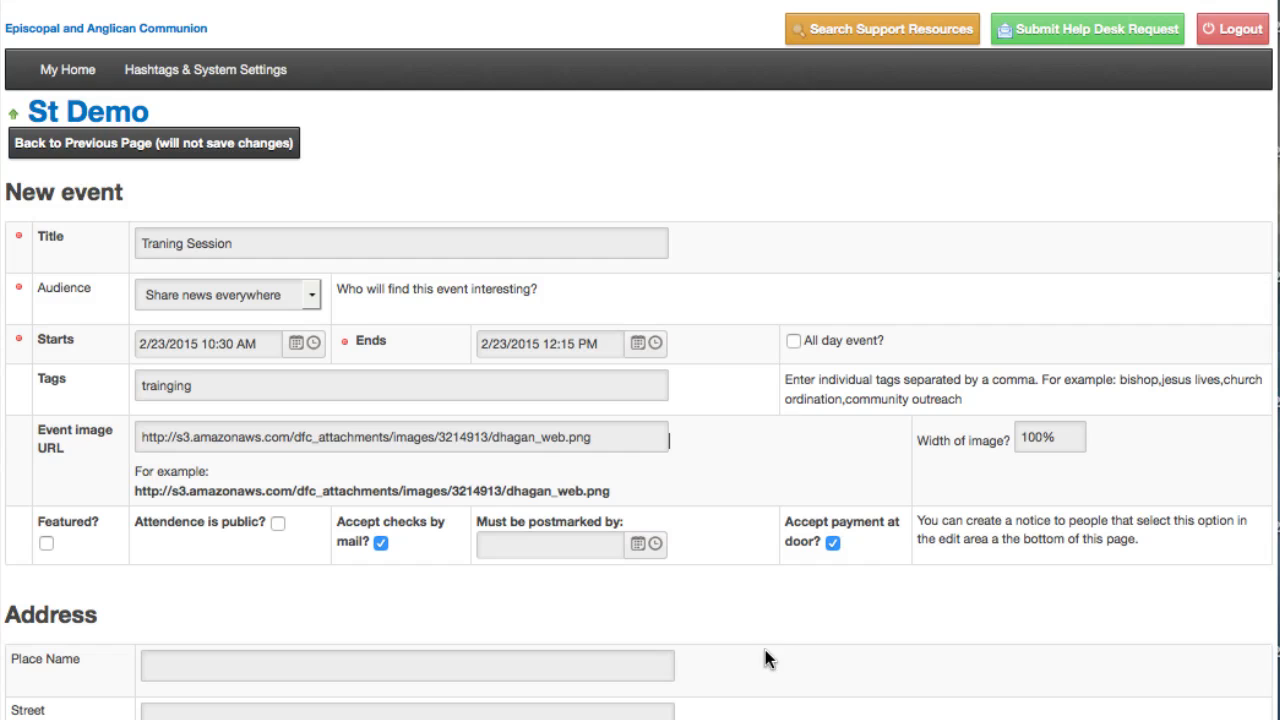
Step: Write "General Traing Session." as the event's description
{"action": "scroll", "coordinate": [765, 650], "scroll_direction": "down", "scroll_amount": 5}
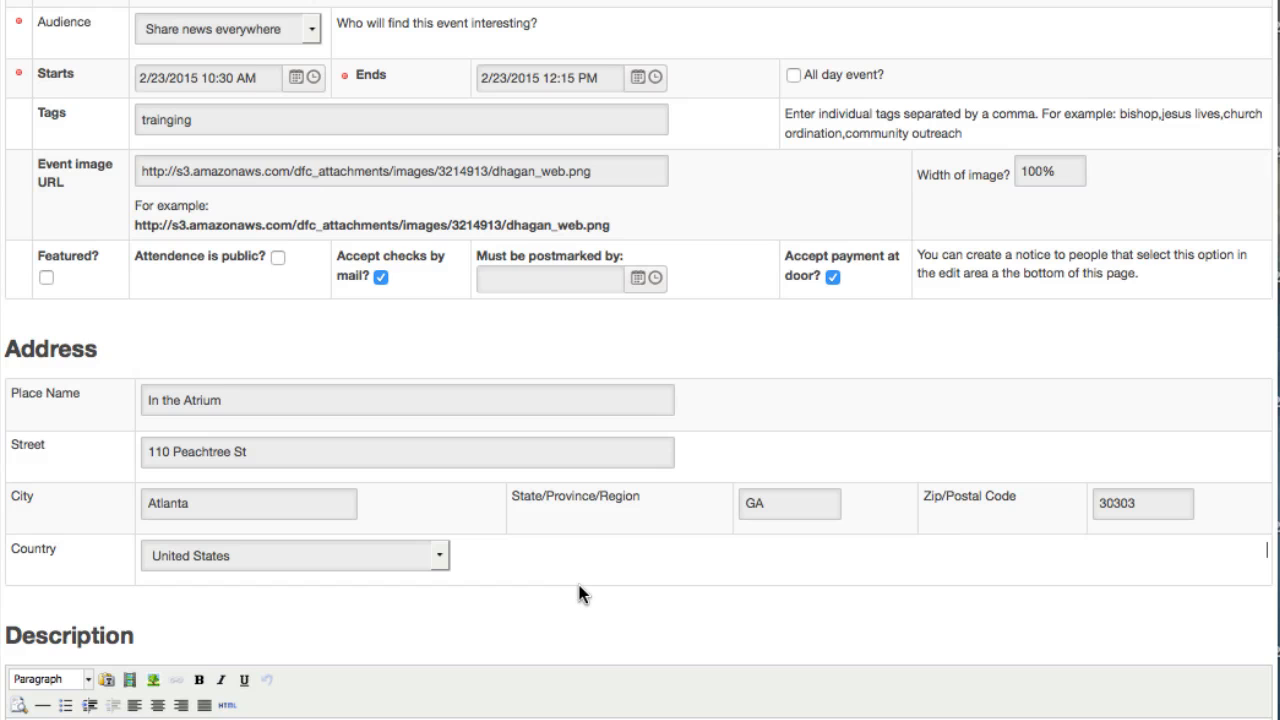
{"action": "scroll", "coordinate": [578, 594], "scroll_direction": "down", "scroll_amount": 7}
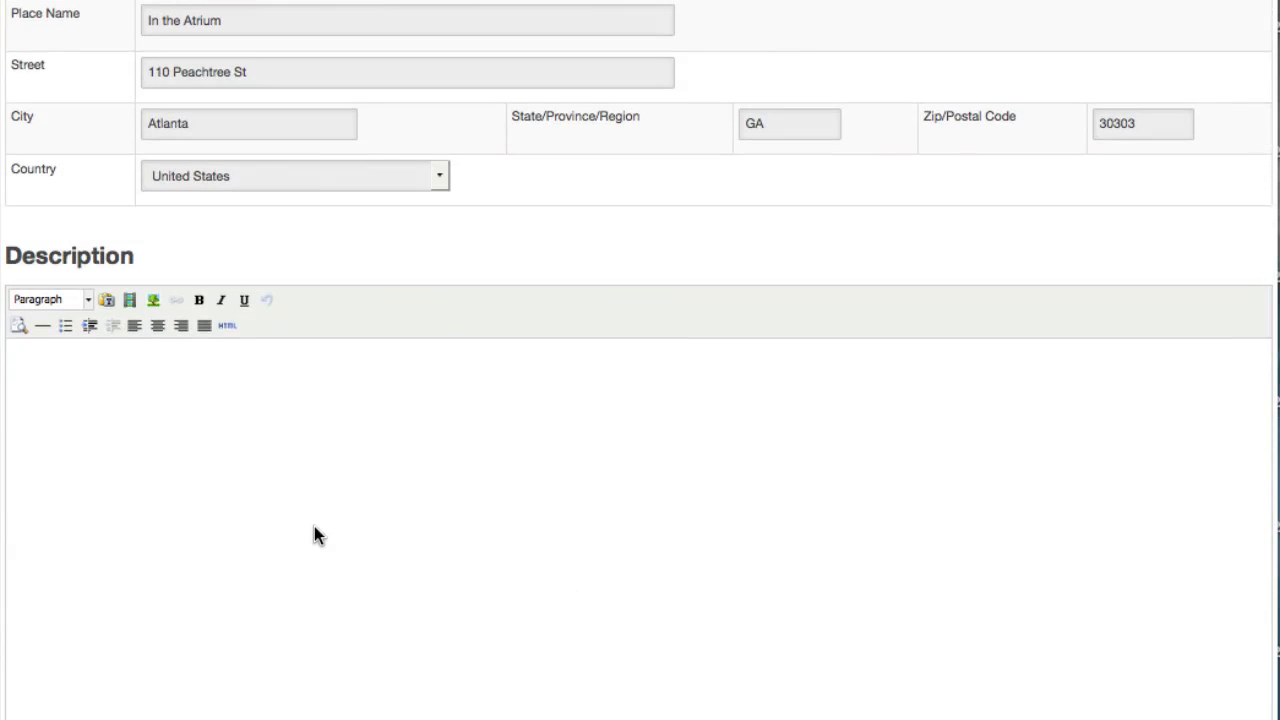
{"action": "type", "text": "General Traing se"}
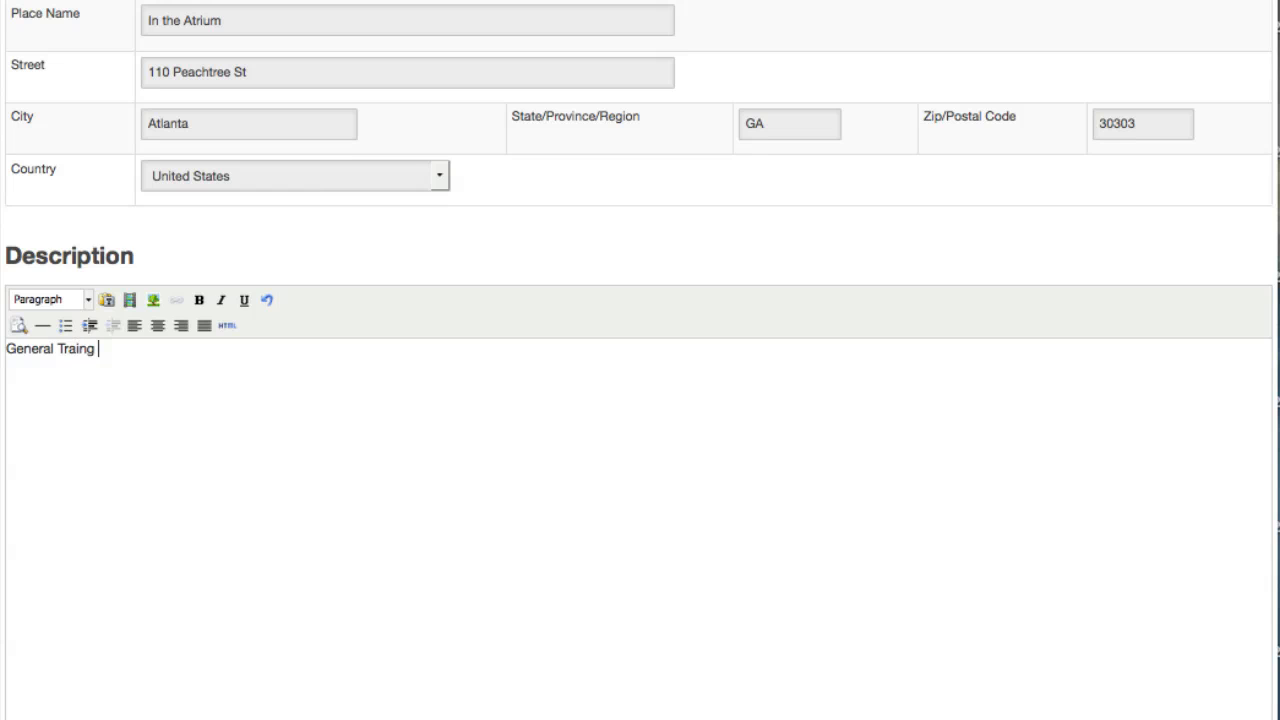
{"action": "key", "text": "BackSpace"}
{"action": "key", "text": "BackSpace"}
{"action": "type", "text": "Session."}
Step: Create the event, leaving the instructions, contact information, payment notices and alternate registration code empty
{"action": "scroll", "coordinate": [640, 375], "scroll_direction": "down", "scroll_amount": 15}
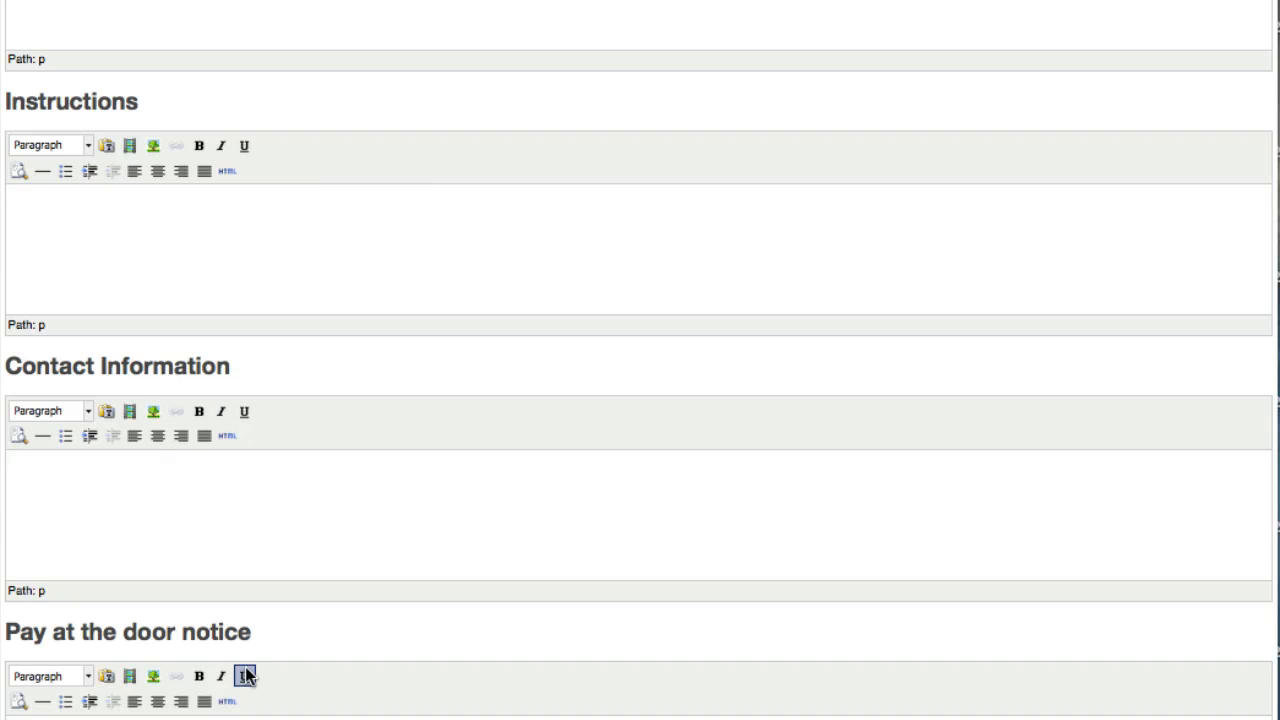
{"action": "scroll", "coordinate": [246, 690], "scroll_direction": "down", "scroll_amount": 3}
{"action": "scroll", "coordinate": [136, 541], "scroll_direction": "down", "scroll_amount": 1}
{"action": "left_click", "coordinate": [123, 544]}
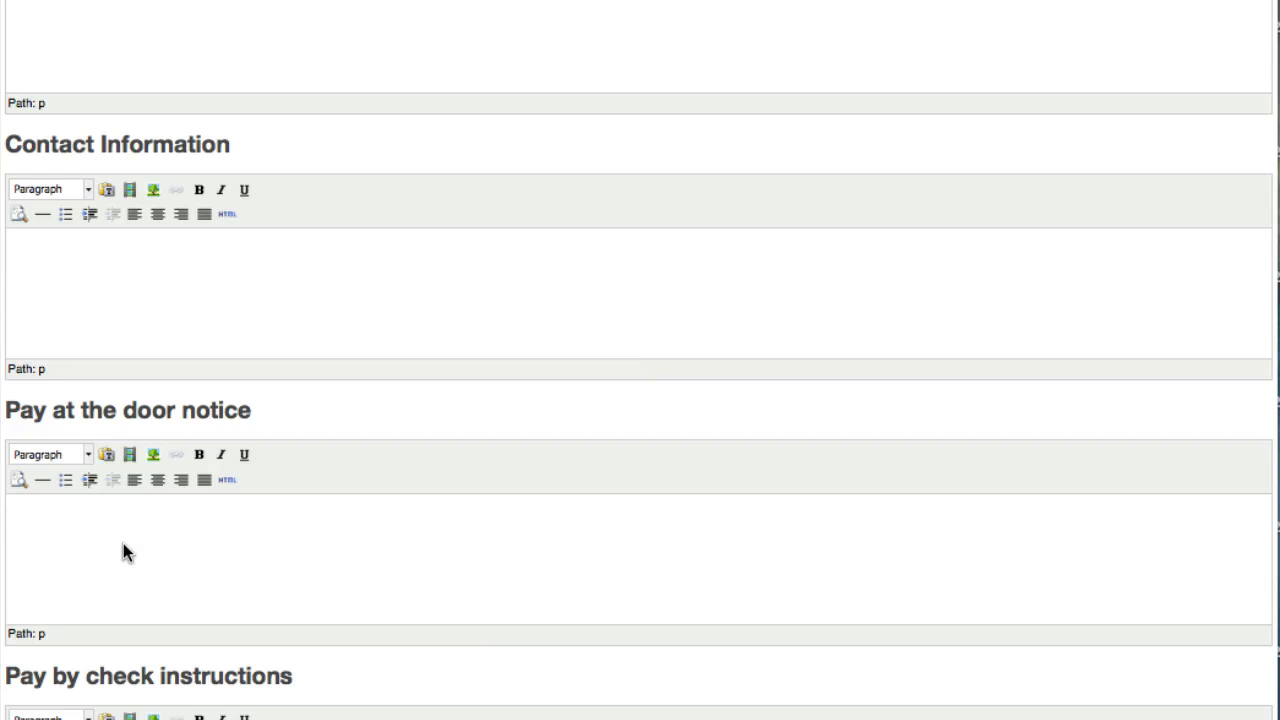
{"action": "scroll", "coordinate": [123, 543], "scroll_direction": "down", "scroll_amount": 4}
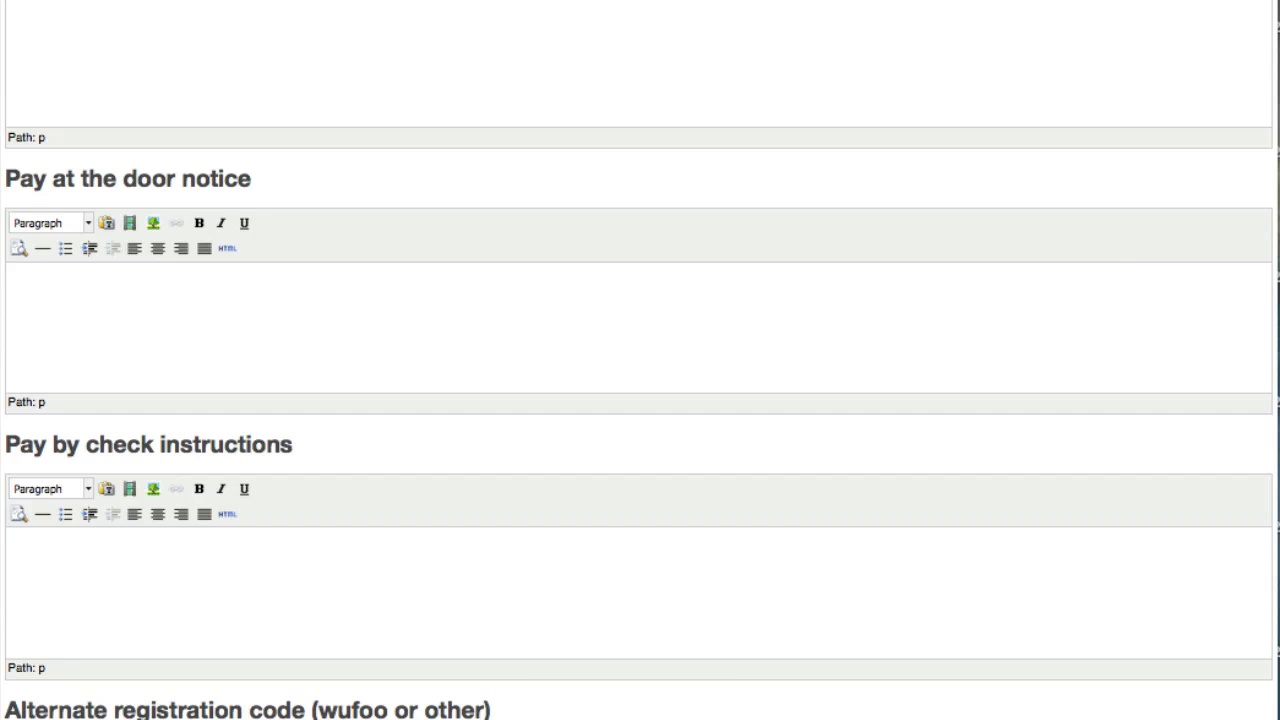
{"action": "scroll", "coordinate": [640, 360], "scroll_direction": "up", "scroll_amount": 20}
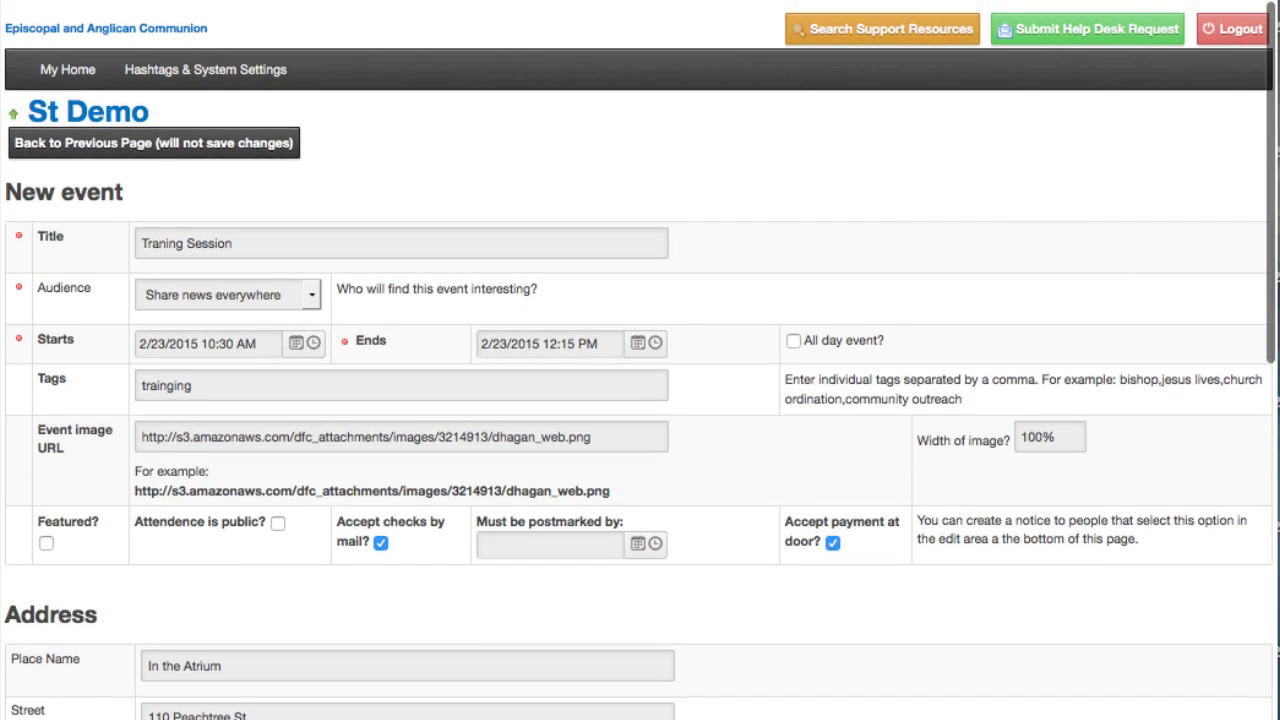
{"action": "scroll", "coordinate": [640, 360], "scroll_direction": "down", "scroll_amount": 20}
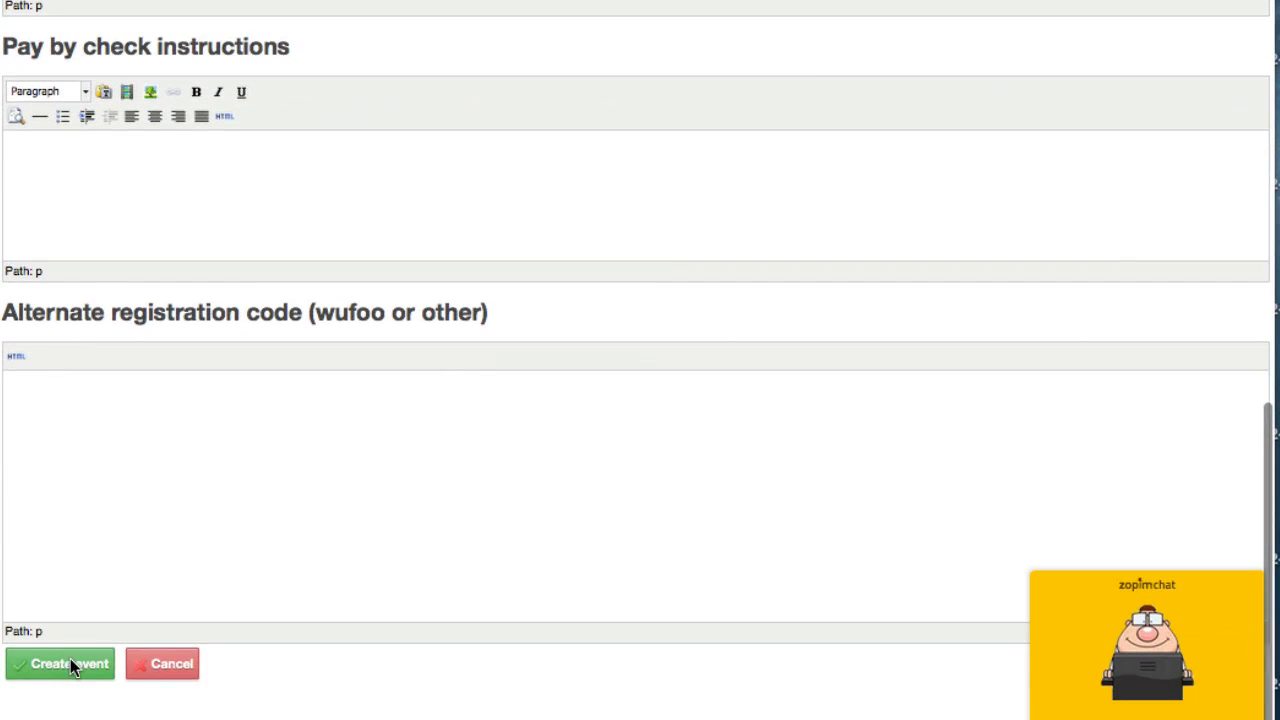
{"action": "left_click", "coordinate": [70, 664]}
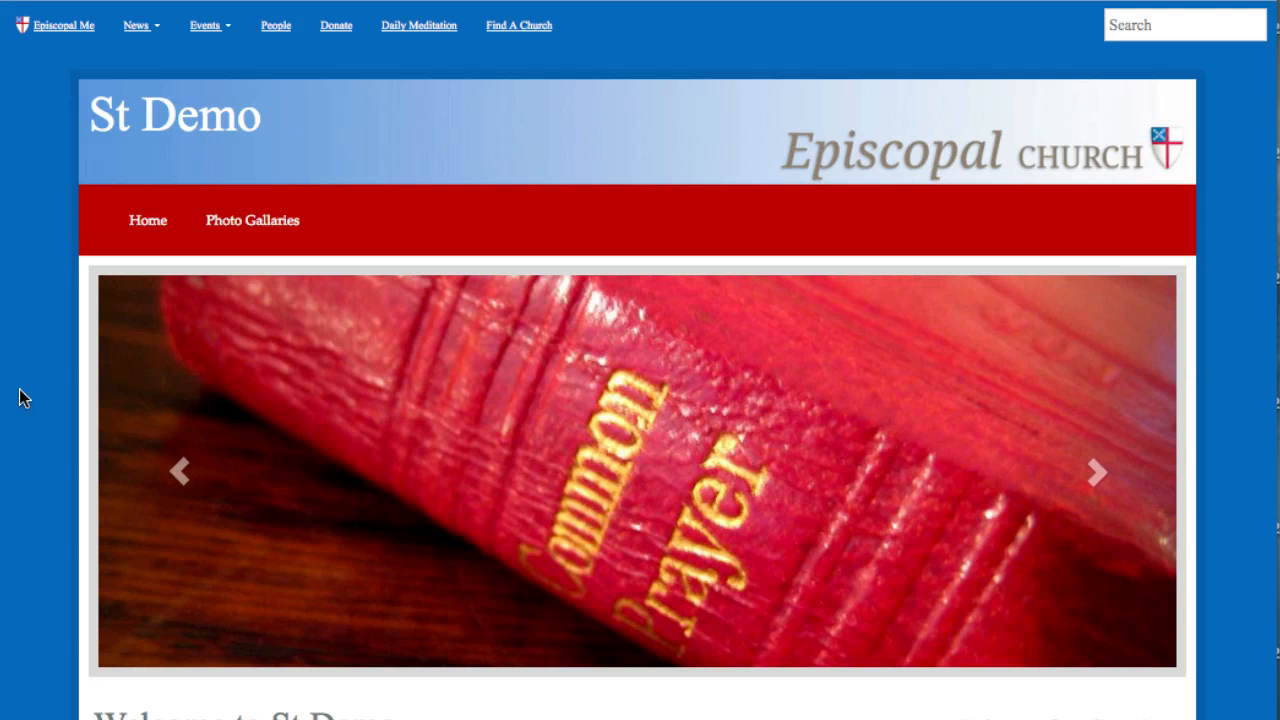
Step: Check the Upcoming Events section on the St Demo website's home page for the new event
{"action": "scroll", "coordinate": [24, 583], "scroll_direction": "down", "scroll_amount": 7}
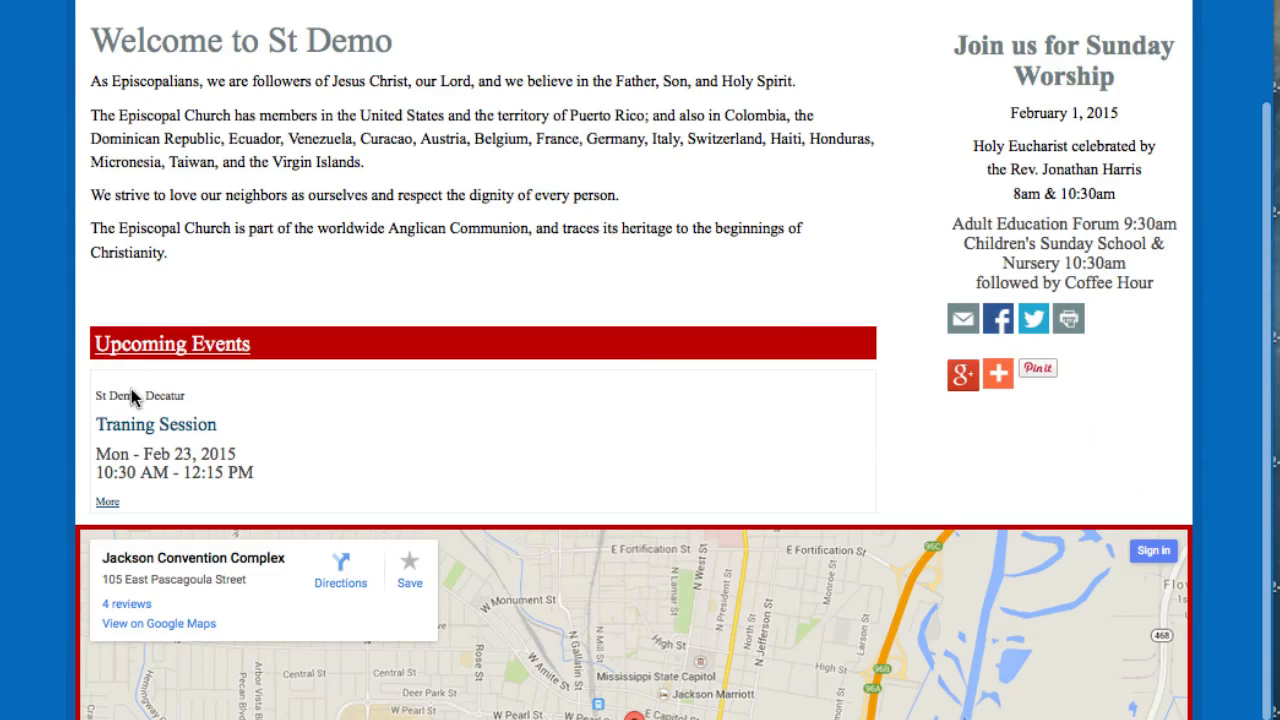
Step: Open the Traning Session event from the St Demo home page and review its public details
{"action": "left_click", "coordinate": [165, 427]}
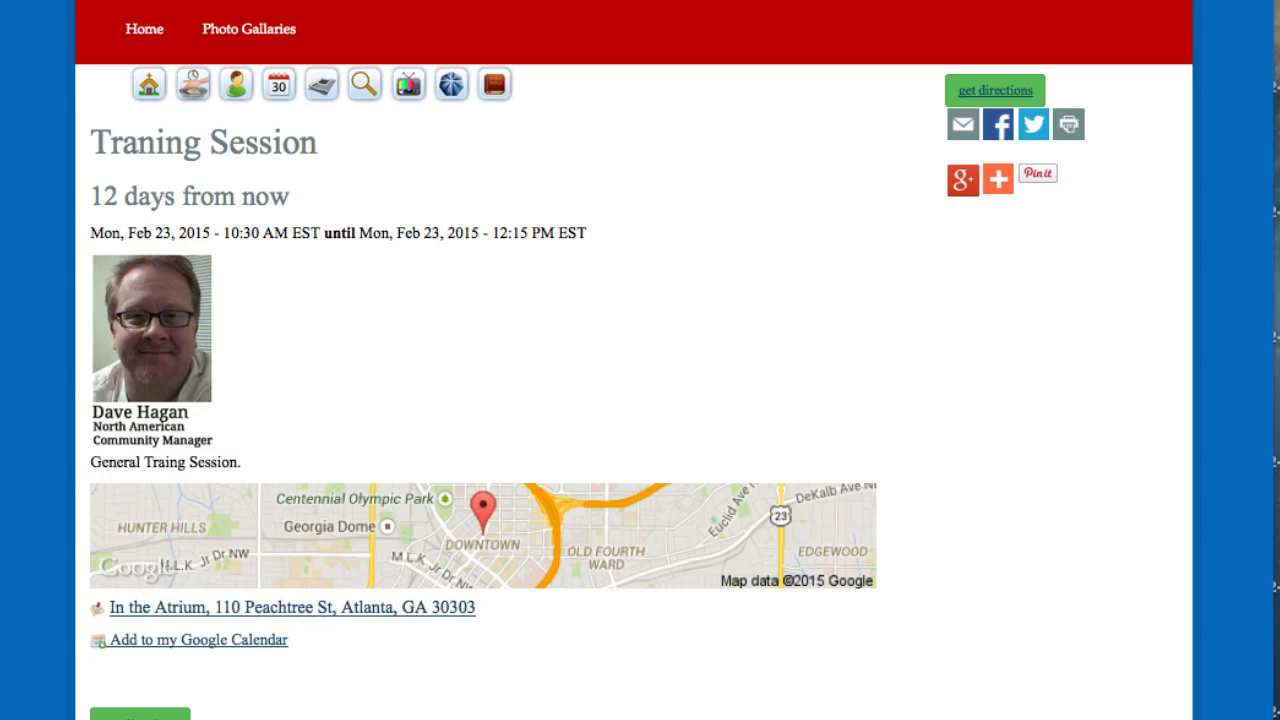
{"action": "mouse_move", "coordinate": [1273, 650]}
{"action": "left_mouse_down"}
{"action": "mouse_move", "coordinate": [514, 650]}
{"action": "mouse_move", "coordinate": [1279, 650]}
{"action": "left_mouse_up"}
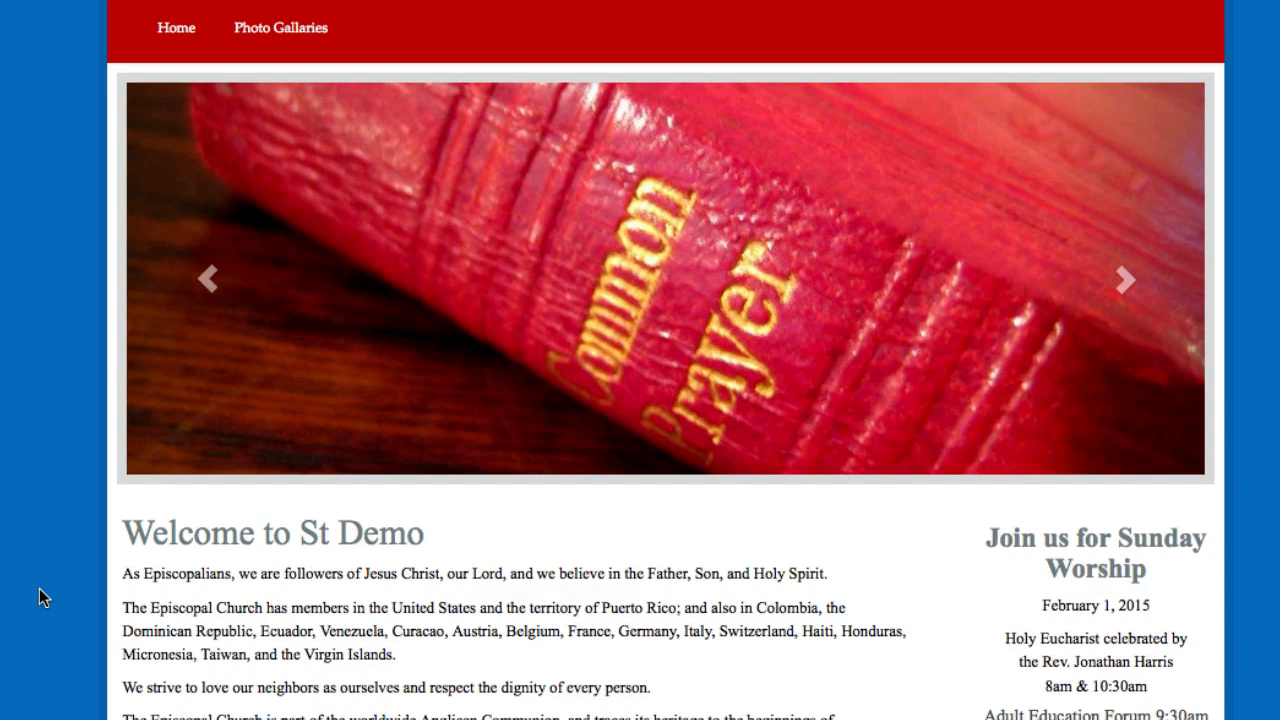
{"action": "scroll", "coordinate": [39, 588], "scroll_direction": "down", "scroll_amount": 5}
{"action": "scroll", "coordinate": [39, 588], "scroll_direction": "up", "scroll_amount": 5}
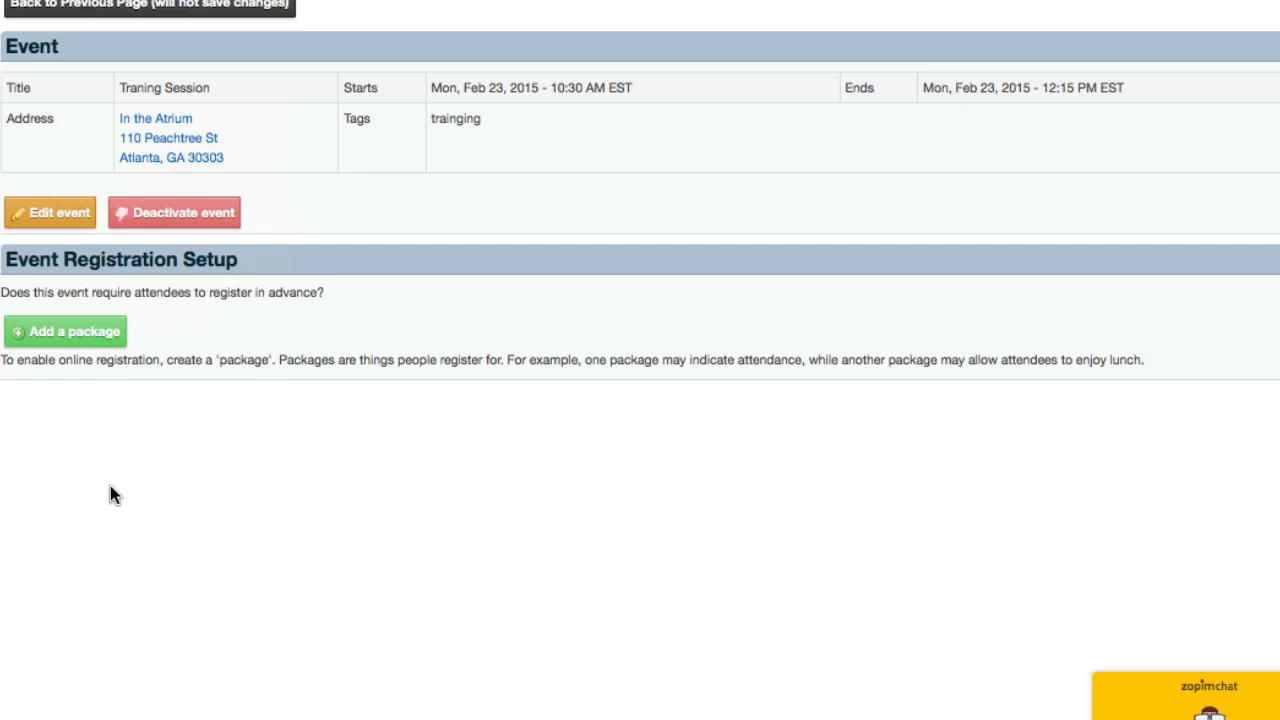
Step: Add a registration package to the Traning Session event with the title "Let us know you're attending"
{"action": "left_click", "coordinate": [52, 337]}
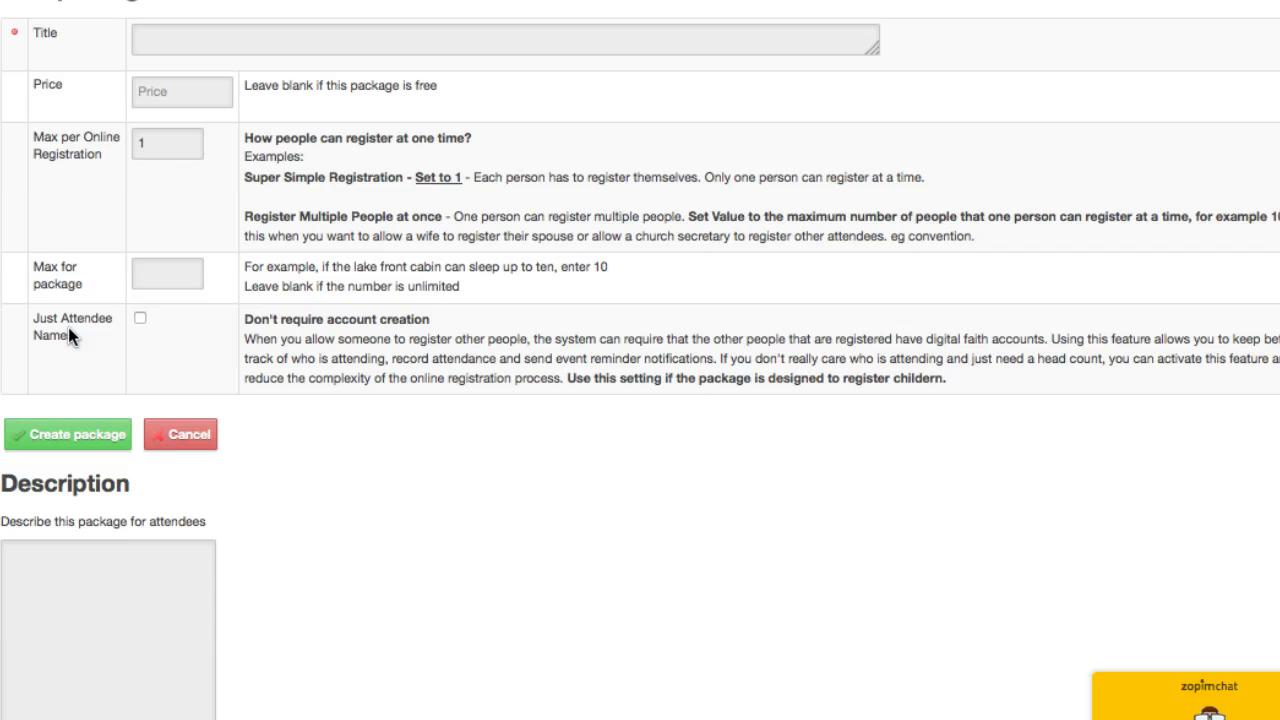
{"action": "left_click", "coordinate": [219, 44]}
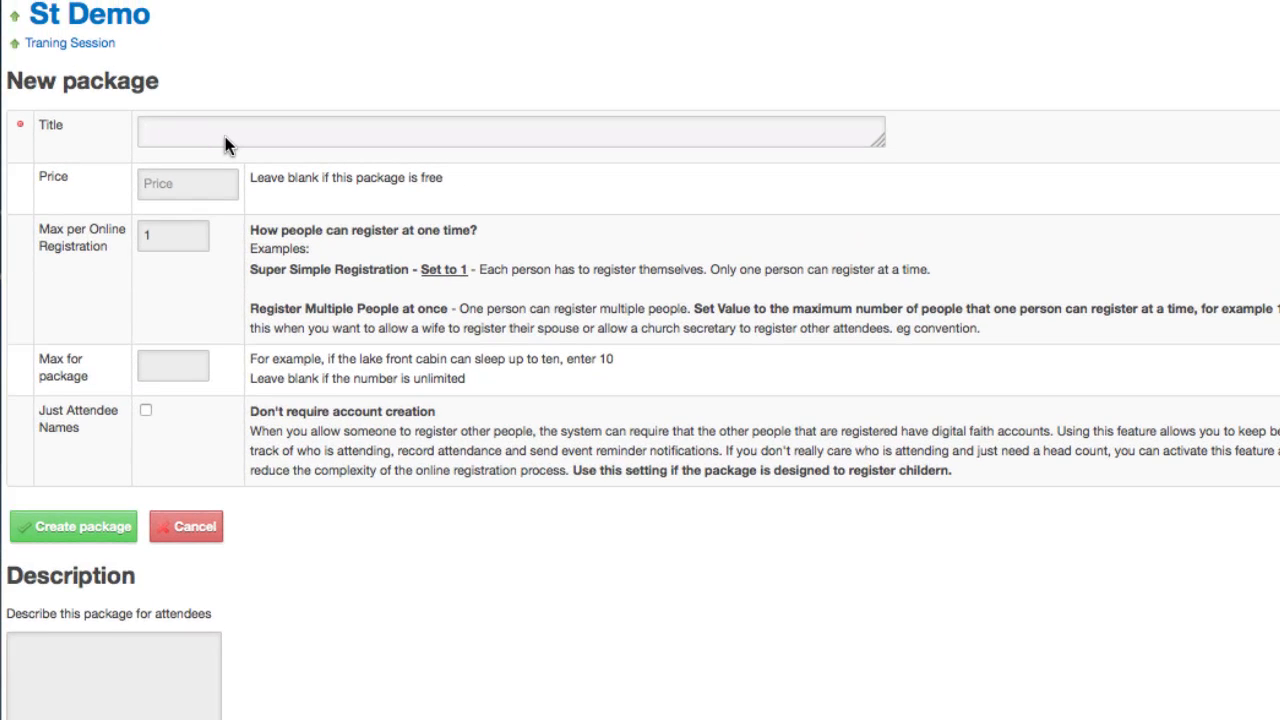
{"action": "type", "text": "Let us know you're attending"}
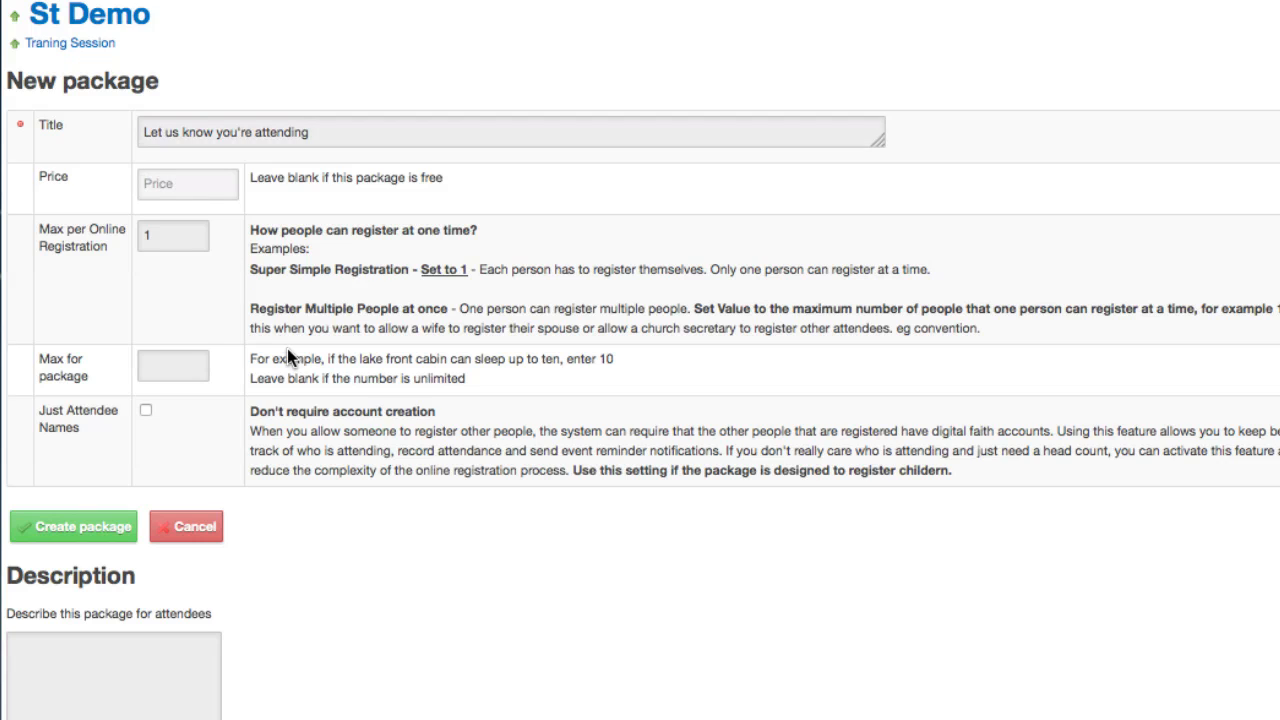
Step: Limit the package to 15 and create it, leaving the price and description blank and 1 person per online registration
{"action": "left_click", "coordinate": [178, 243]}
{"action": "left_click", "coordinate": [167, 362]}
{"action": "type", "text": "15"}
{"action": "scroll", "coordinate": [396, 663], "scroll_direction": "down", "scroll_amount": 3}
{"action": "left_click", "coordinate": [69, 615]}
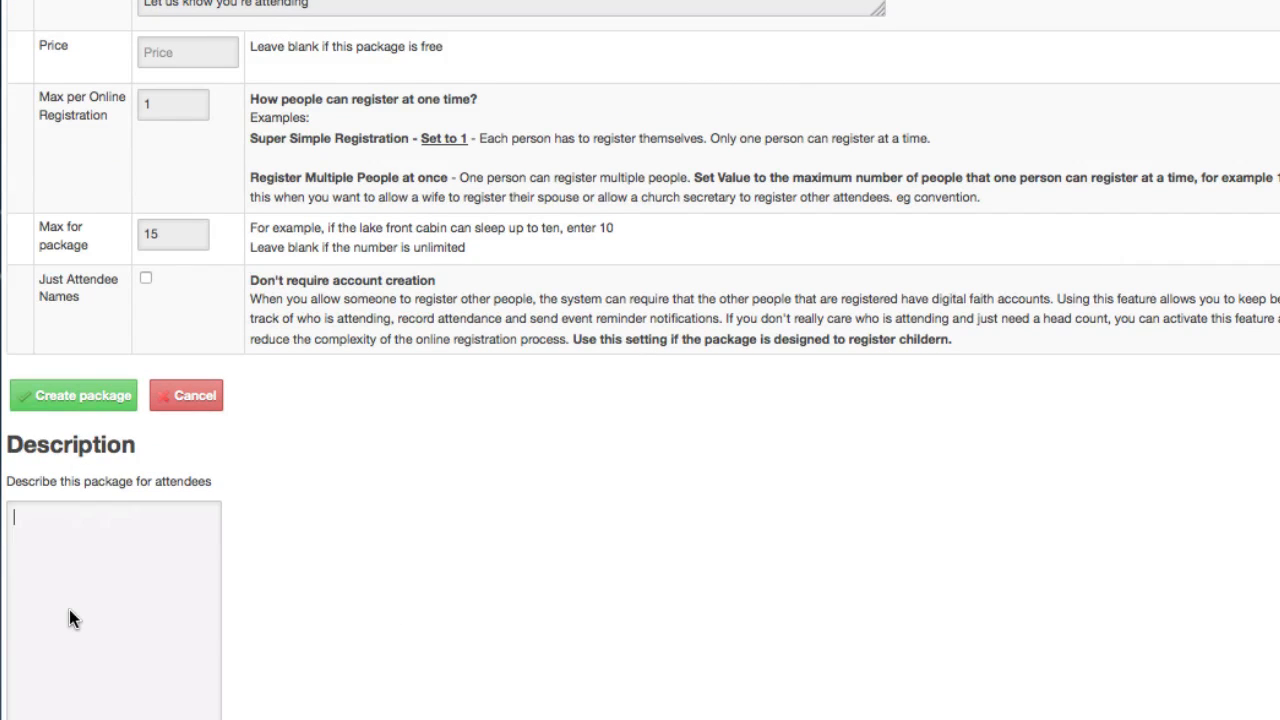
{"action": "left_click", "coordinate": [55, 395]}
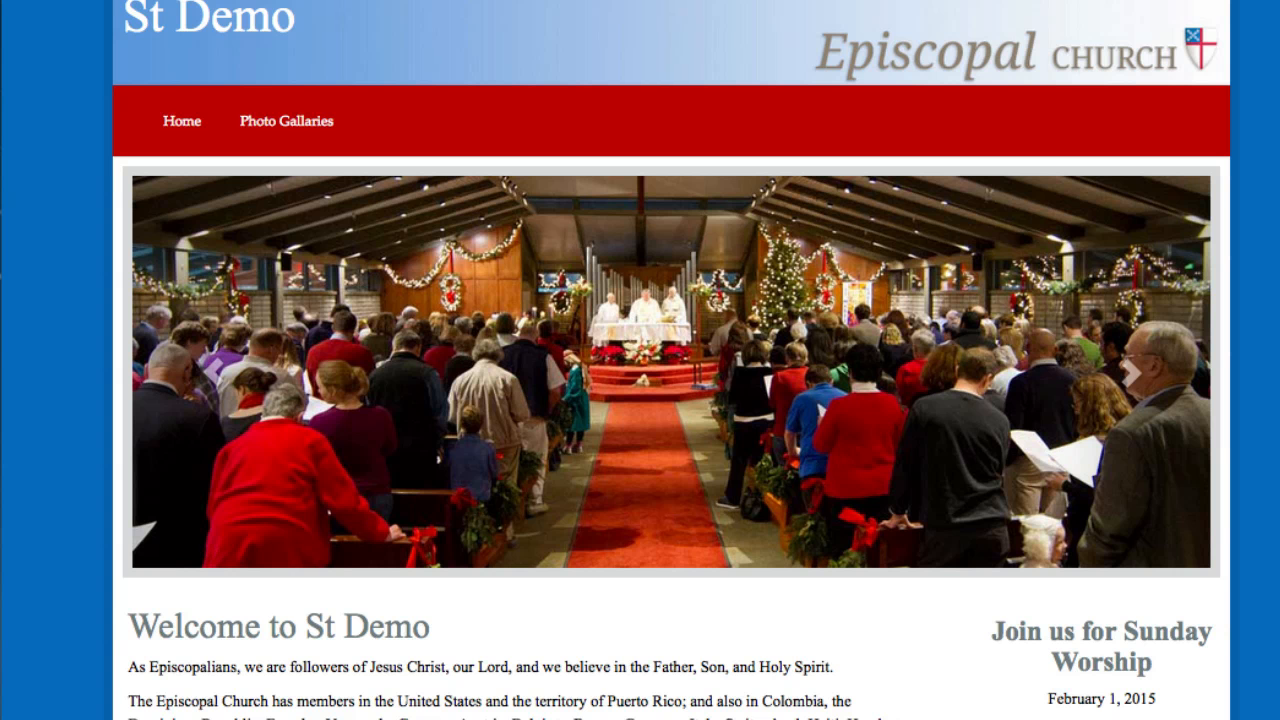
Step: Register yourself on the public Traning Session page for 1 spot in the "Let us know you're attending" package
{"action": "scroll", "coordinate": [51, 486], "scroll_direction": "down", "scroll_amount": 10}
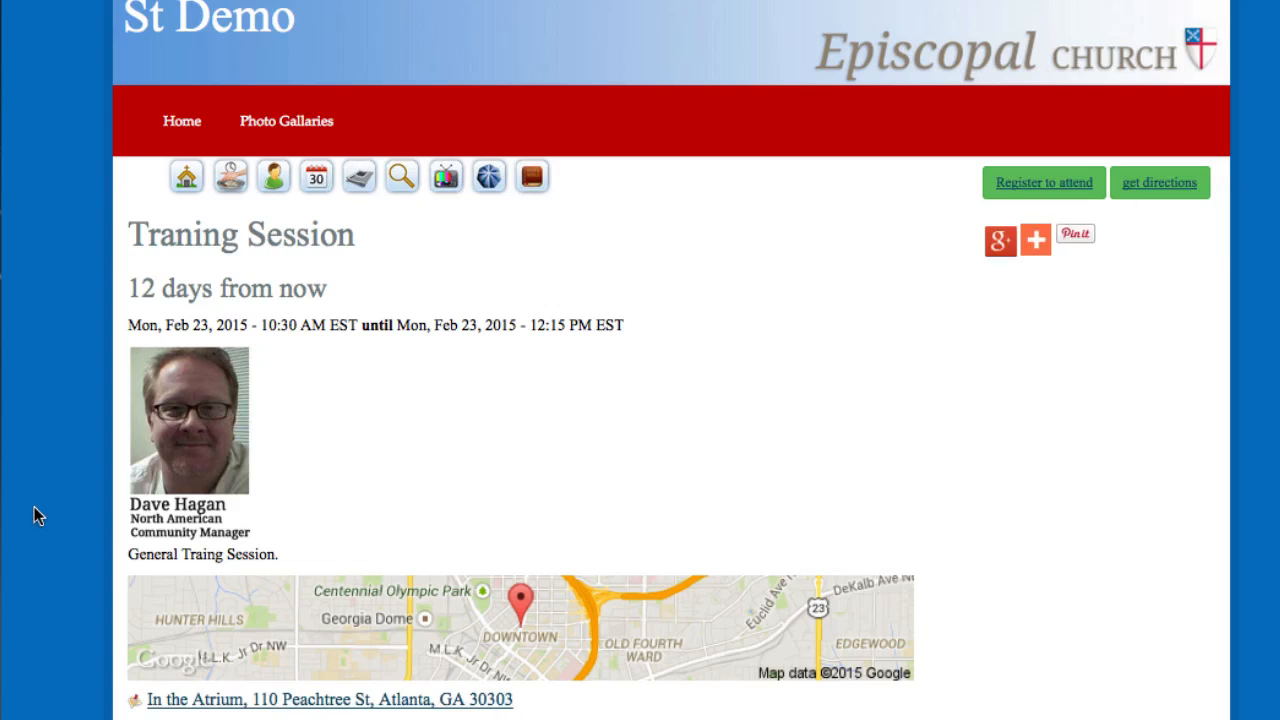
{"action": "scroll", "coordinate": [36, 512], "scroll_direction": "down", "scroll_amount": 2}
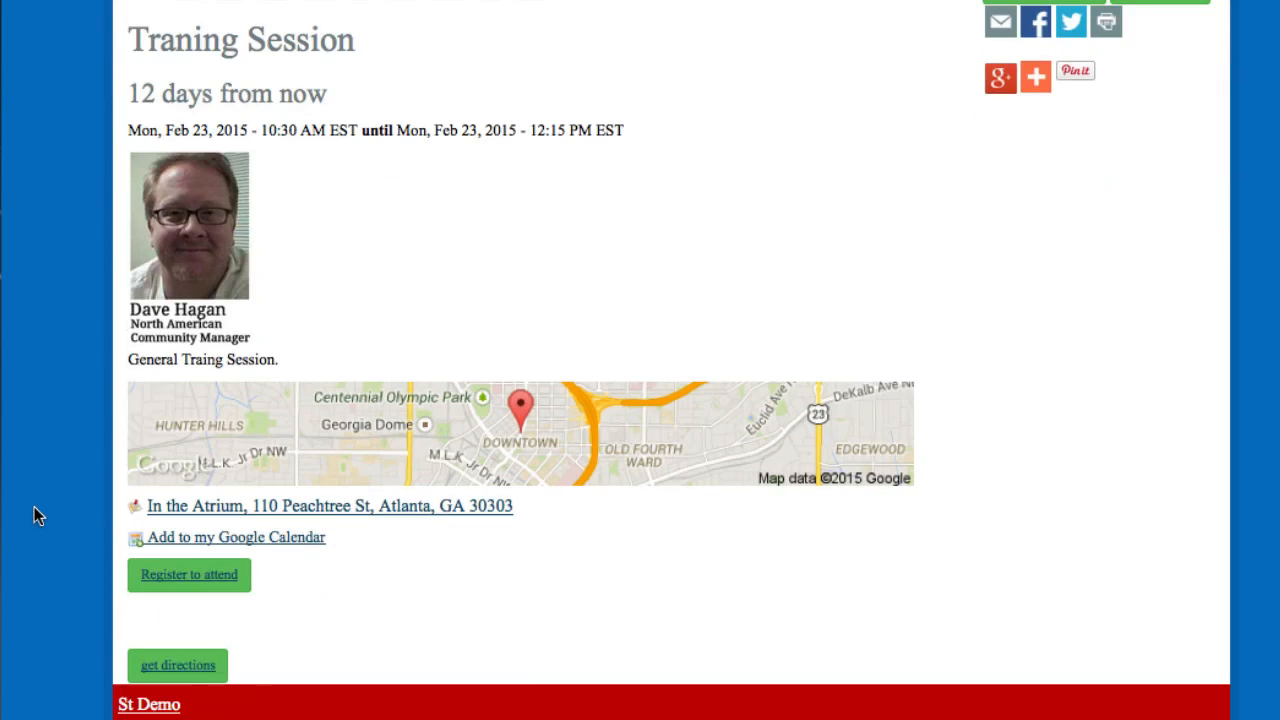
{"action": "left_click", "coordinate": [178, 578]}
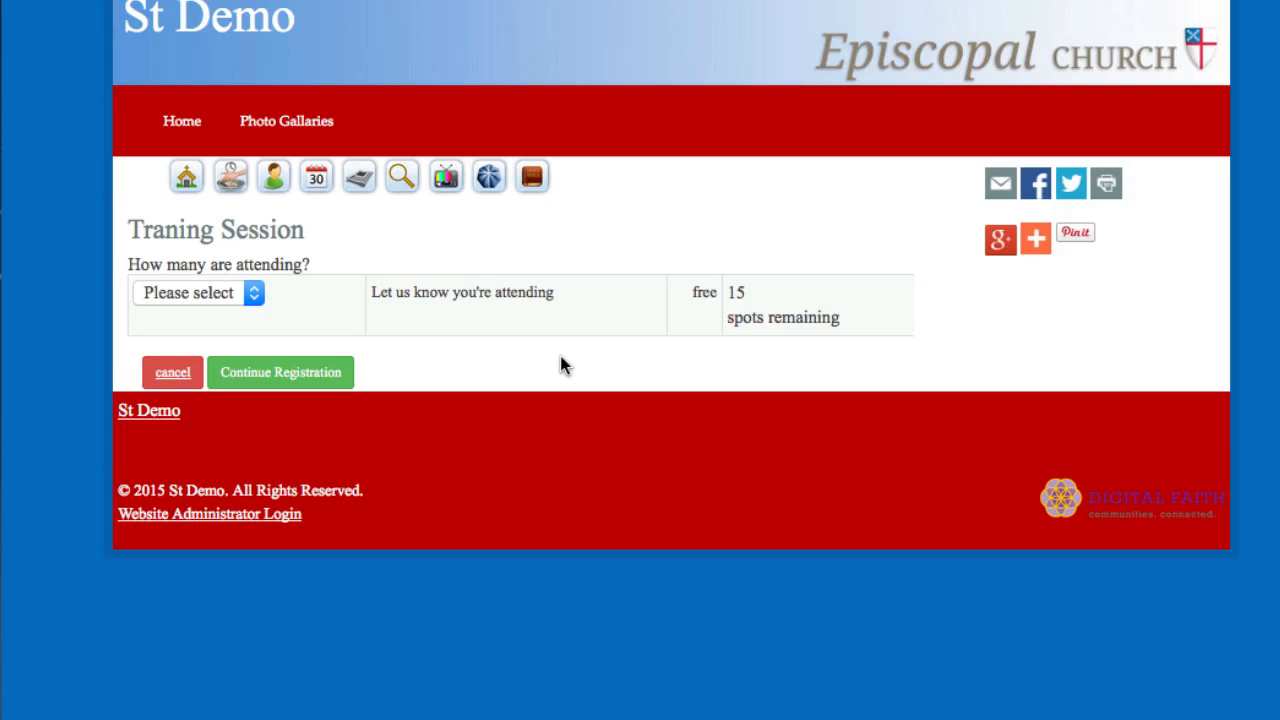
{"action": "left_click", "coordinate": [237, 290]}
{"action": "left_click", "coordinate": [199, 351]}
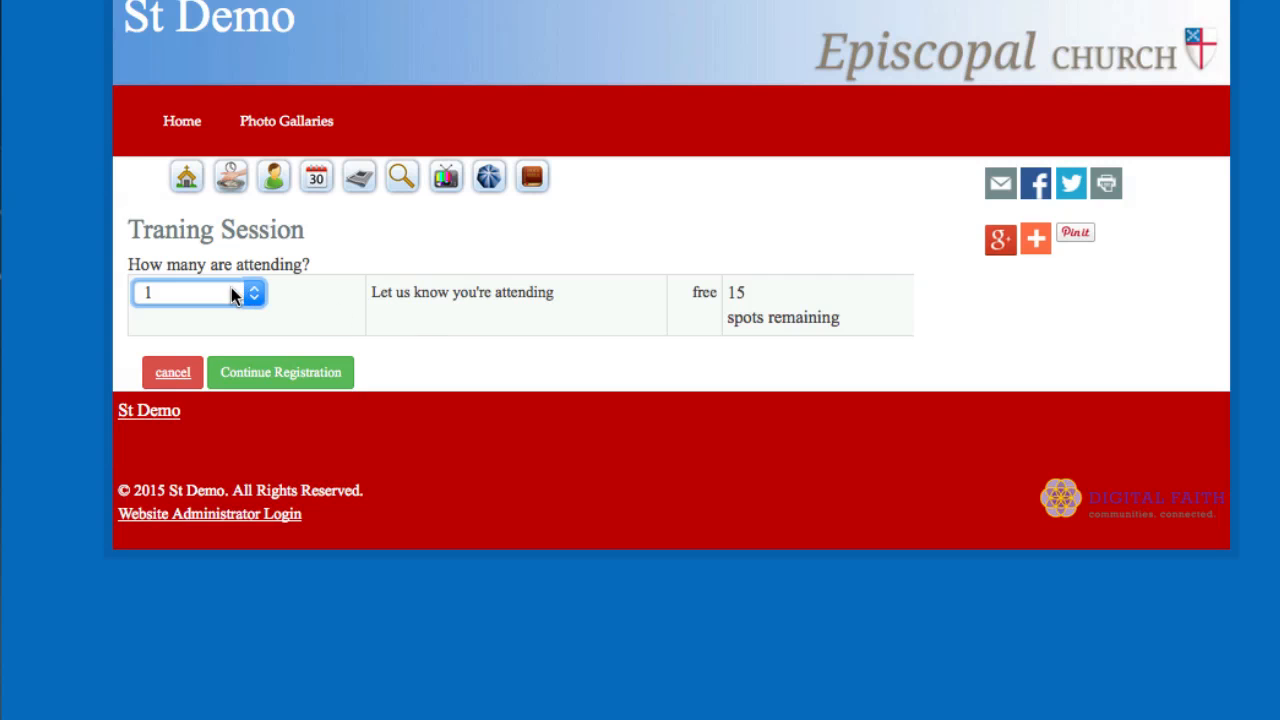
{"action": "left_click", "coordinate": [296, 372]}
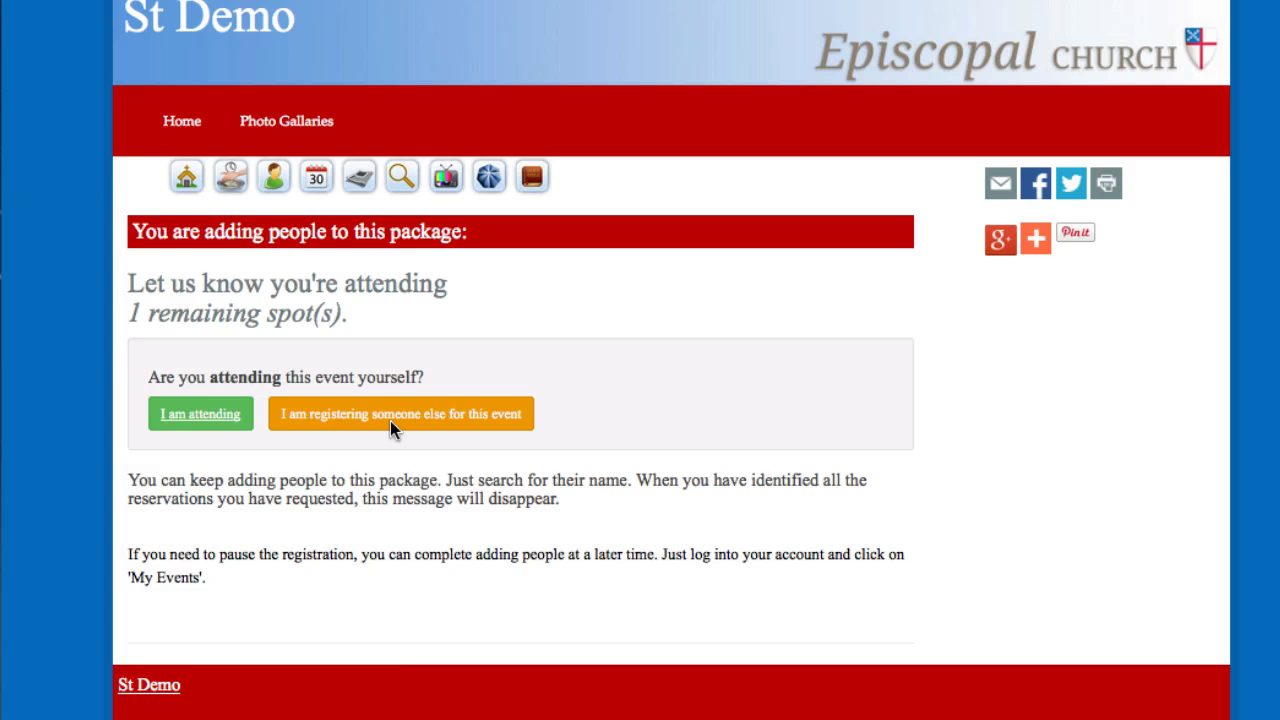
{"action": "left_click", "coordinate": [199, 419]}
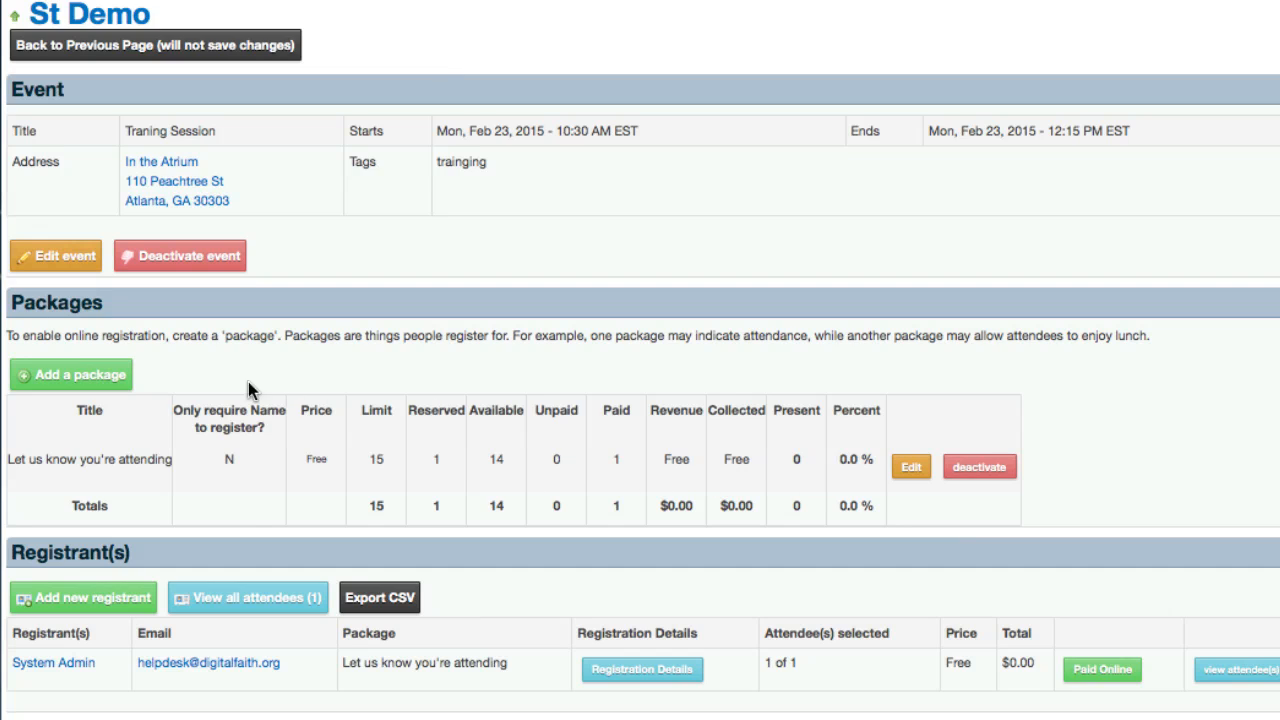
Step: Add another package to the event in the administration area, titled "Attending with Lunch"
{"action": "left_click", "coordinate": [83, 375]}
{"action": "left_click", "coordinate": [193, 145]}
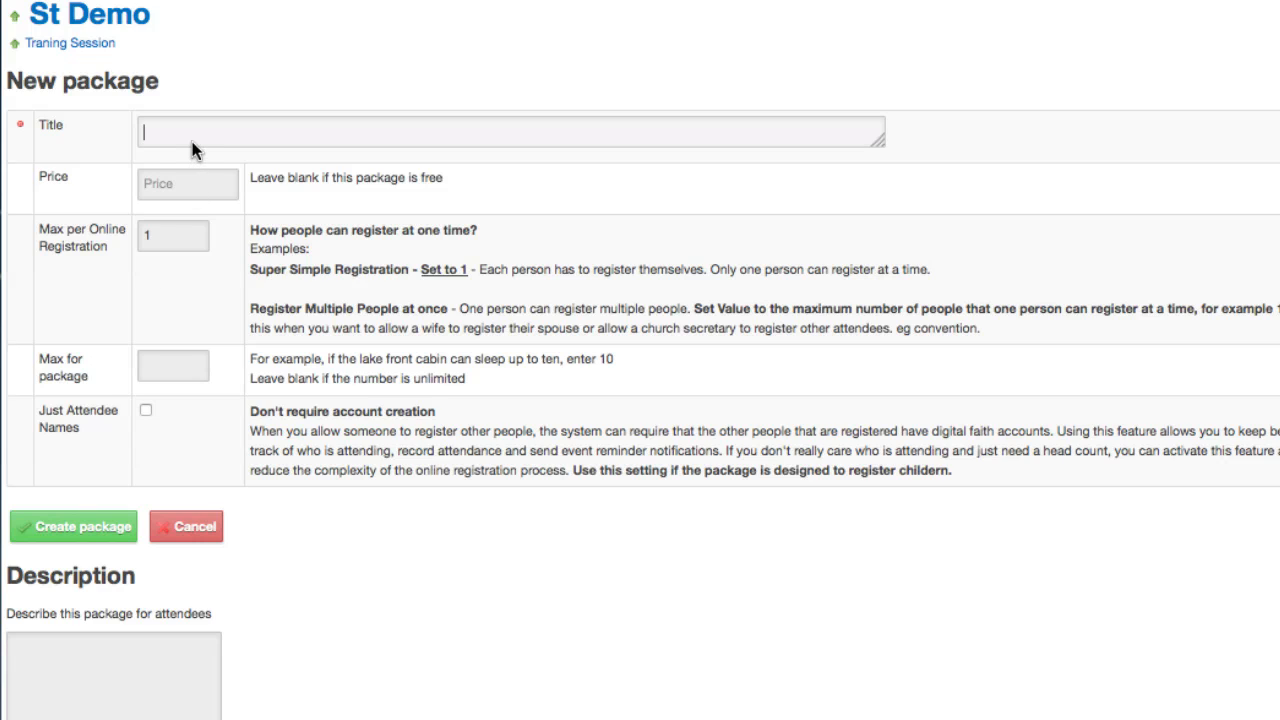
{"action": "type", "text": "Attending with Lunch"}
Step: Set the lunch package's price to 9.95 and its maximum to 10, and create the package
{"action": "left_click", "coordinate": [192, 177]}
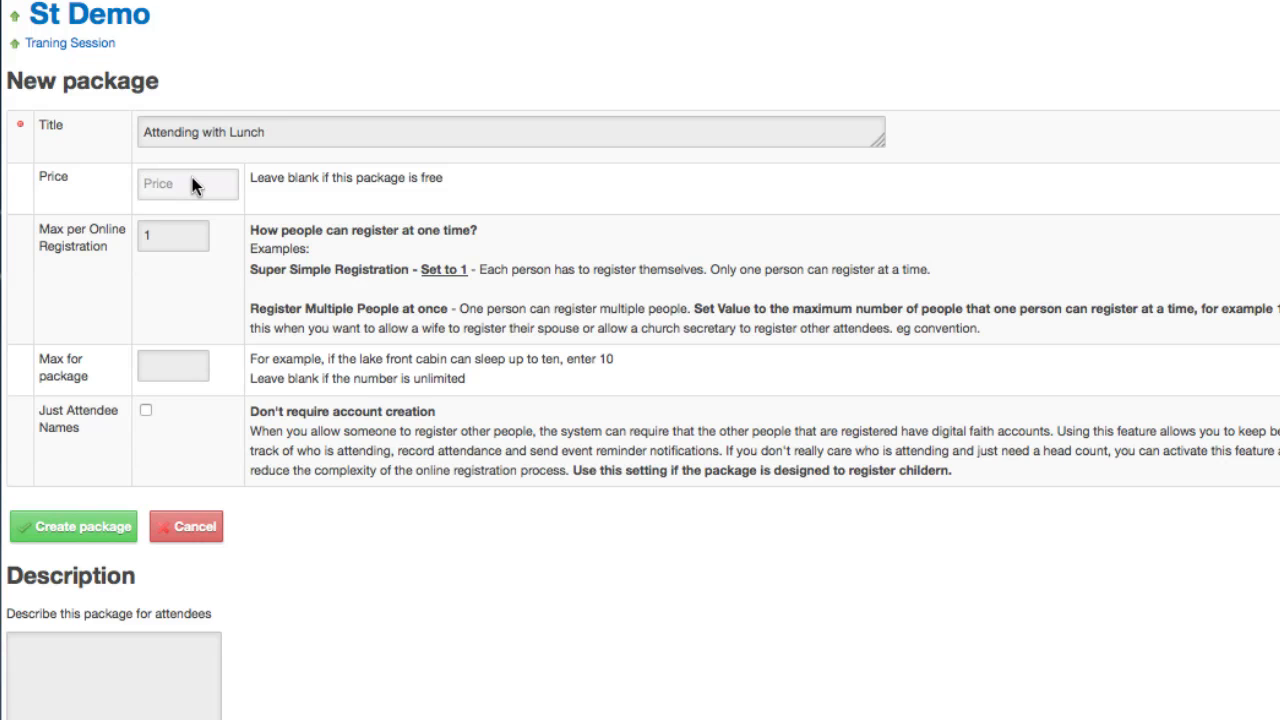
{"action": "type", "text": "9.95"}
{"action": "key", "text": "Tab"}
{"action": "type", "text": "10"}
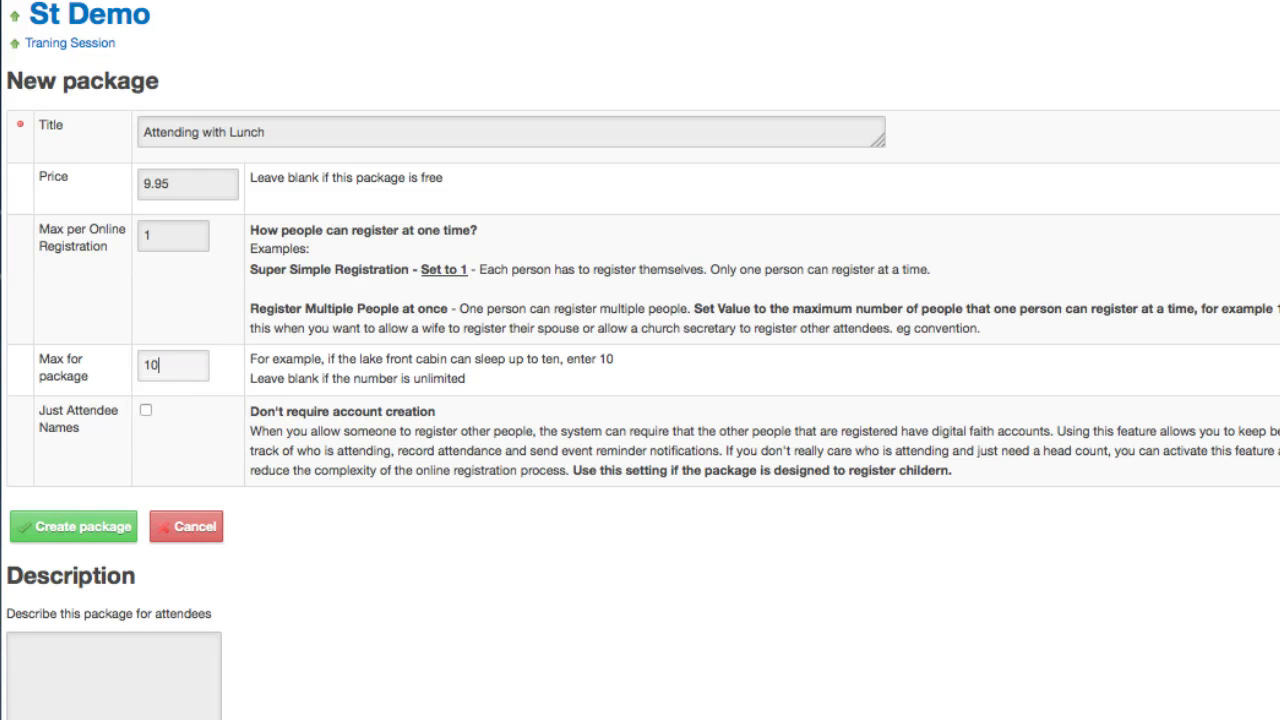
{"action": "key", "text": "Tab"}
{"action": "scroll", "coordinate": [488, 708], "scroll_direction": "down", "scroll_amount": 3}
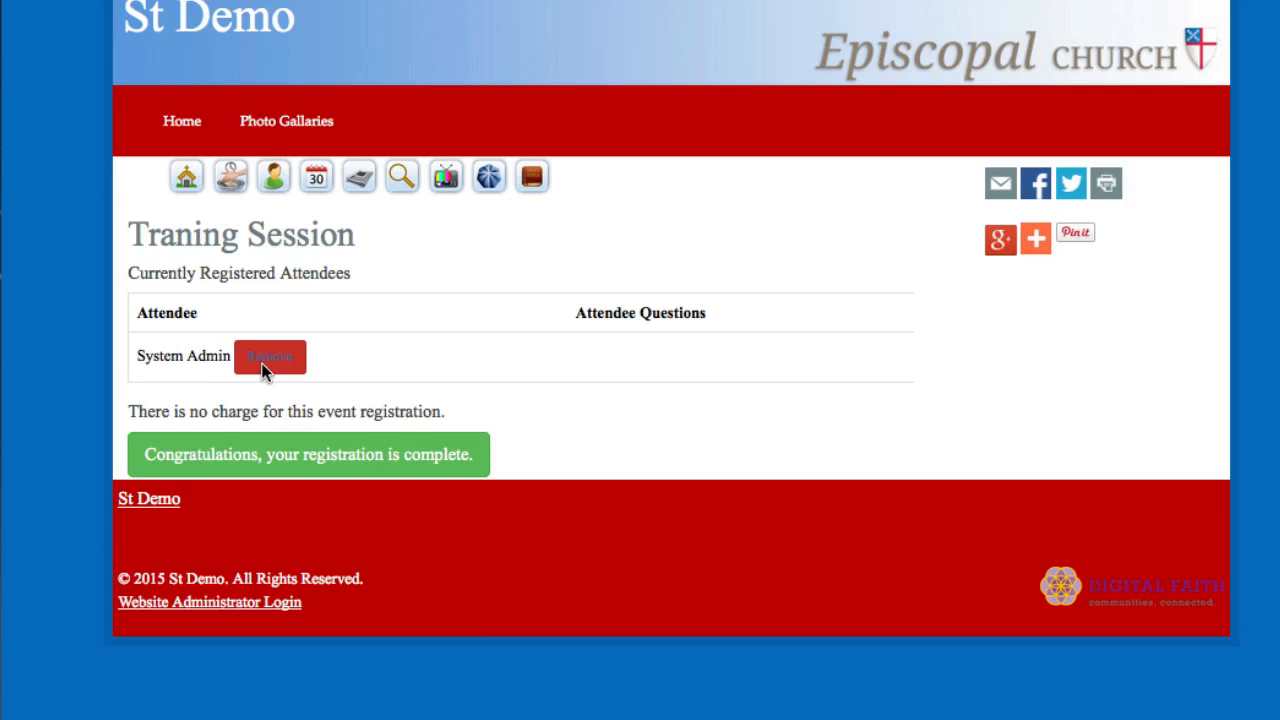
Step: Remove the registered attendee on the public website and reopen registration for the Traning Session event
{"action": "left_click", "coordinate": [265, 360]}
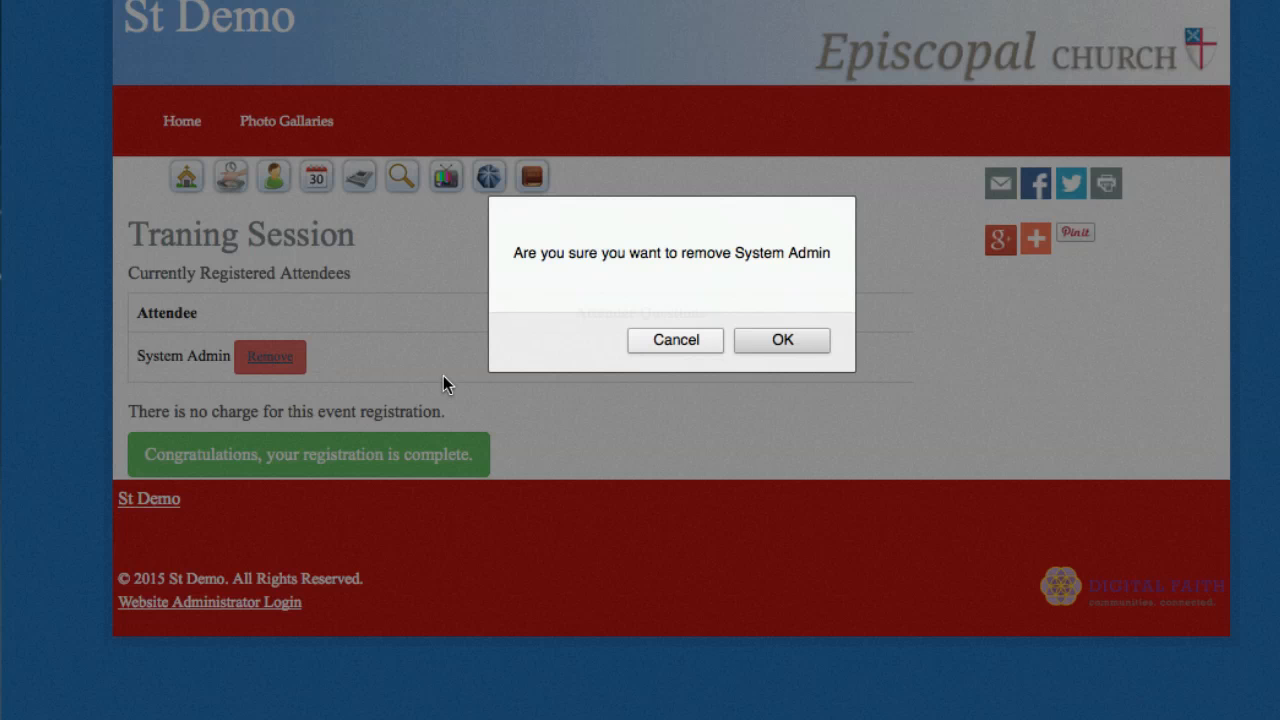
{"action": "left_click", "coordinate": [766, 338]}
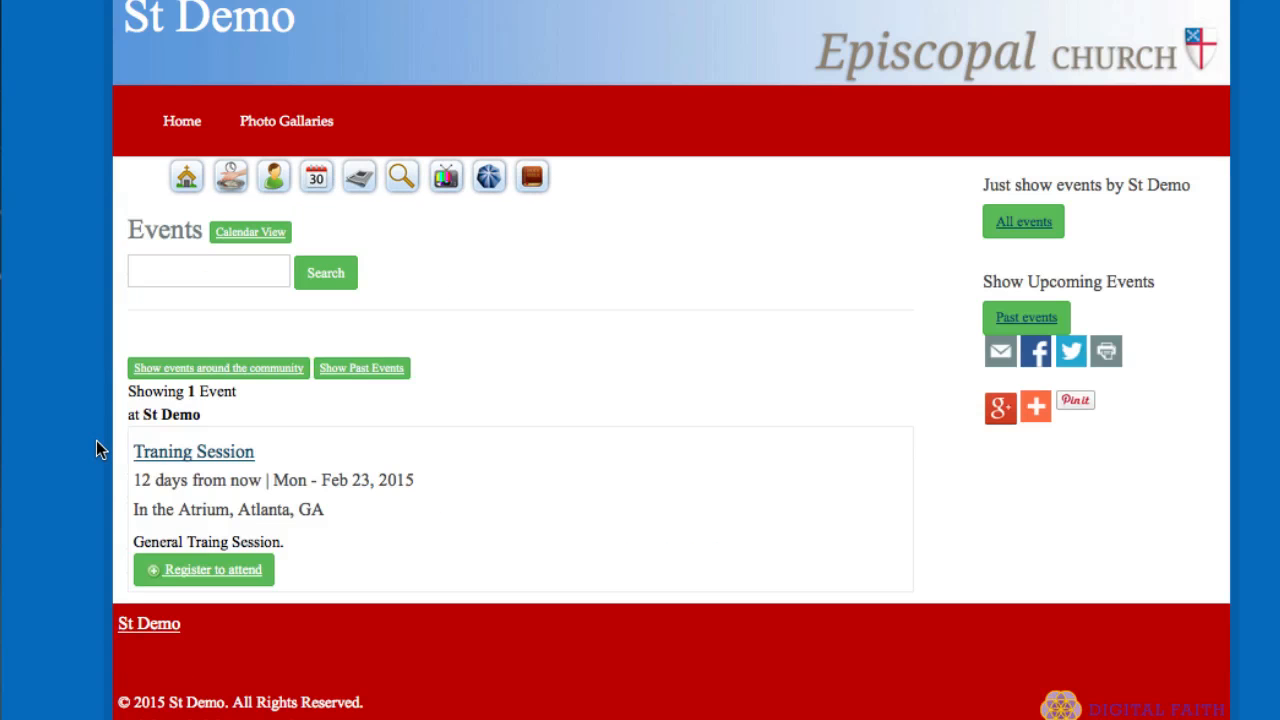
{"action": "left_click", "coordinate": [183, 458]}
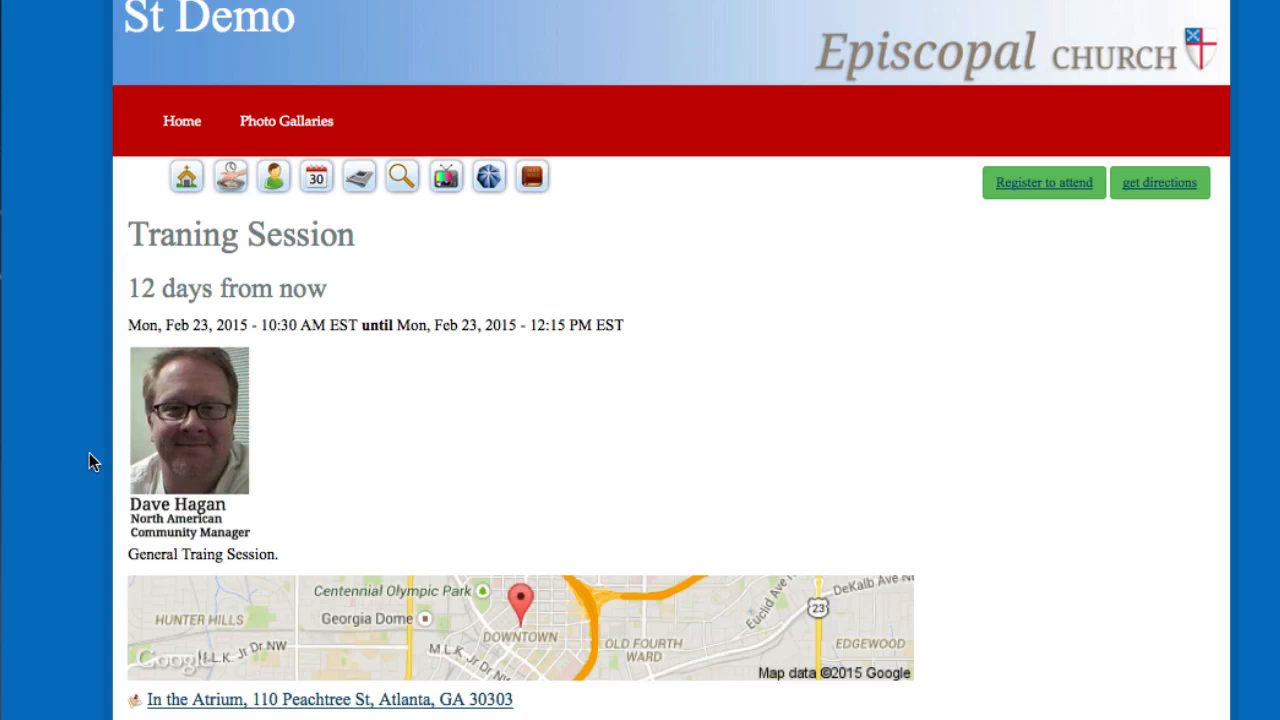
{"action": "scroll", "coordinate": [89, 458], "scroll_direction": "down", "scroll_amount": 3}
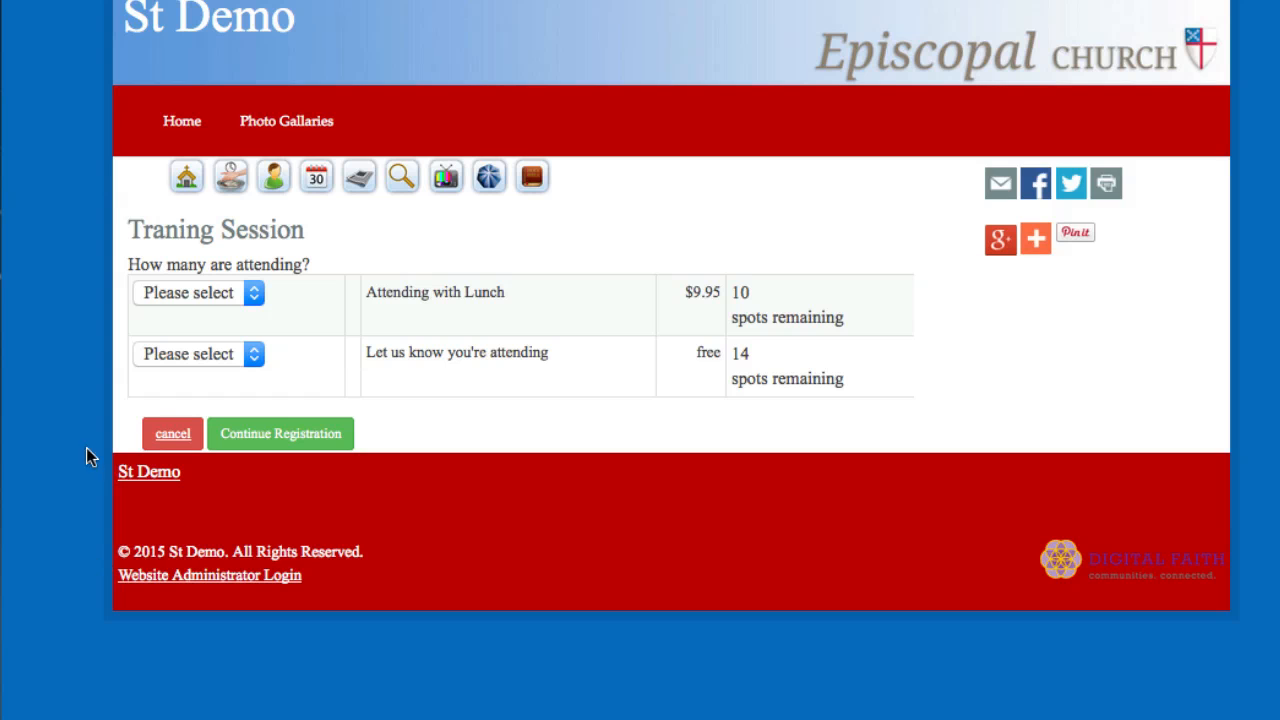
Step: Register yourself for 1 "Attending with Lunch" spot and choose to pay online
{"action": "left_click", "coordinate": [234, 294]}
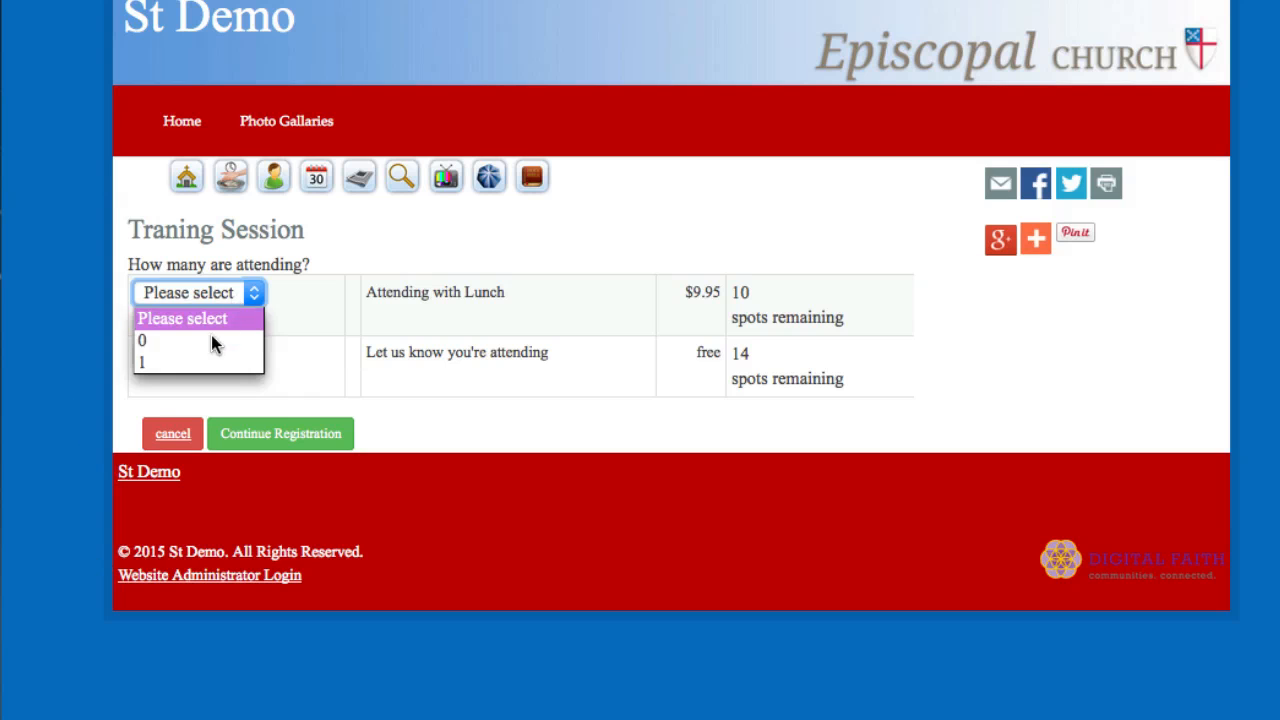
{"action": "left_click", "coordinate": [205, 358]}
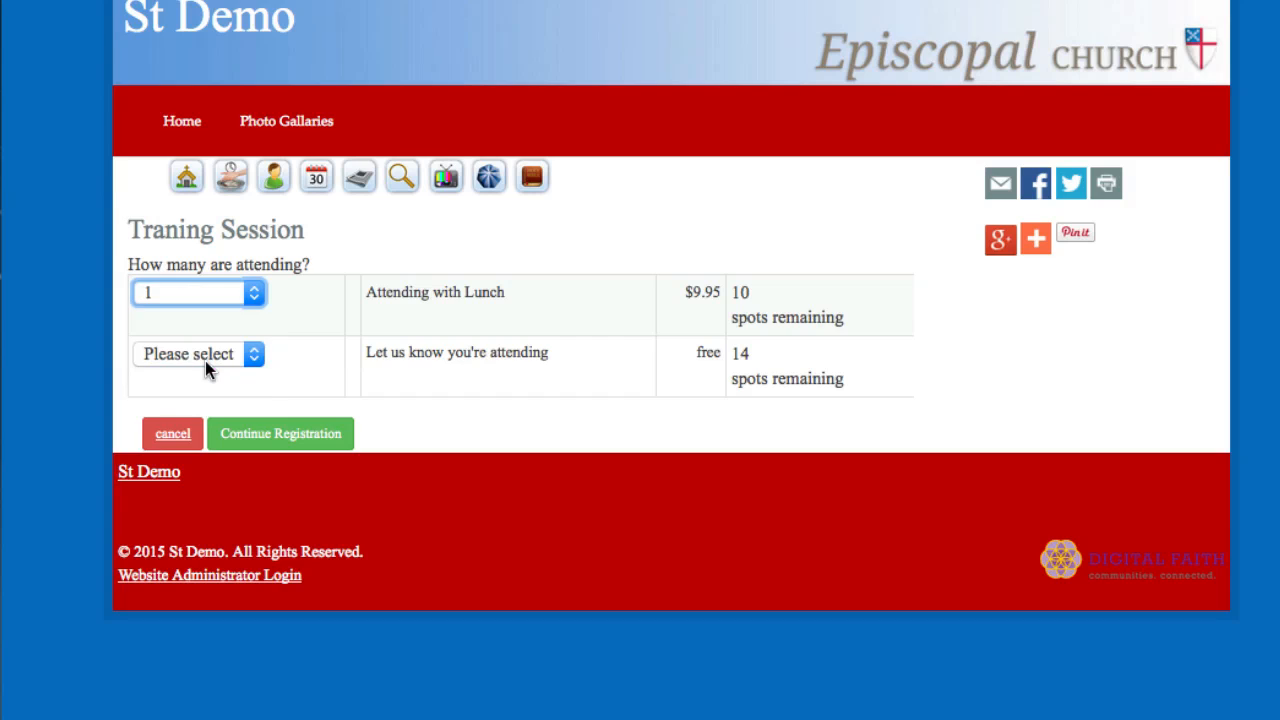
{"action": "left_click", "coordinate": [292, 435]}
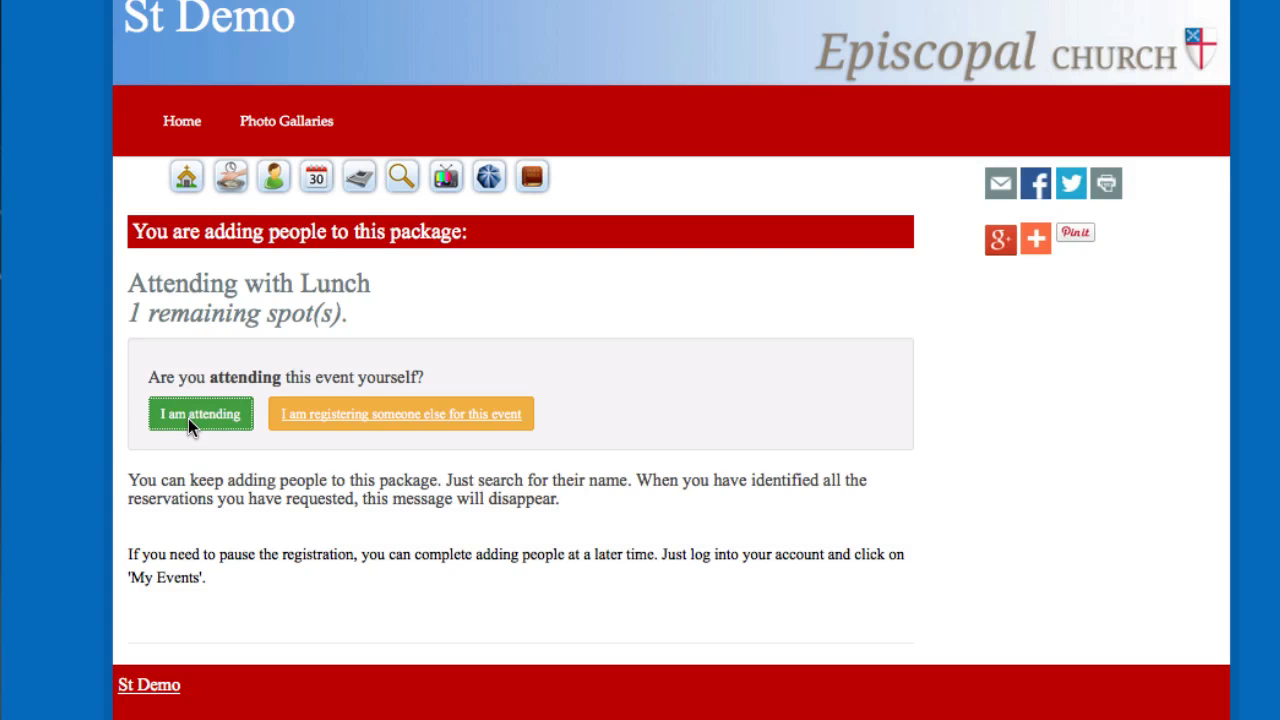
{"action": "left_click", "coordinate": [188, 418]}
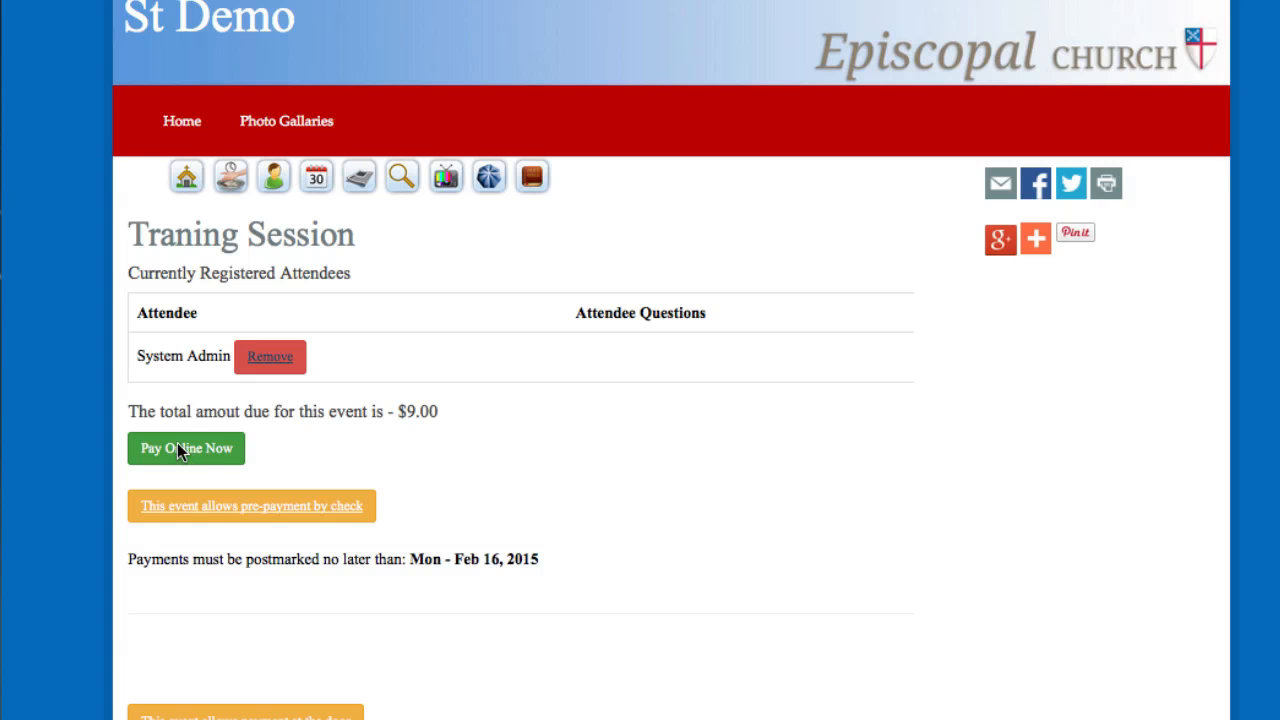
{"action": "left_click", "coordinate": [177, 446]}
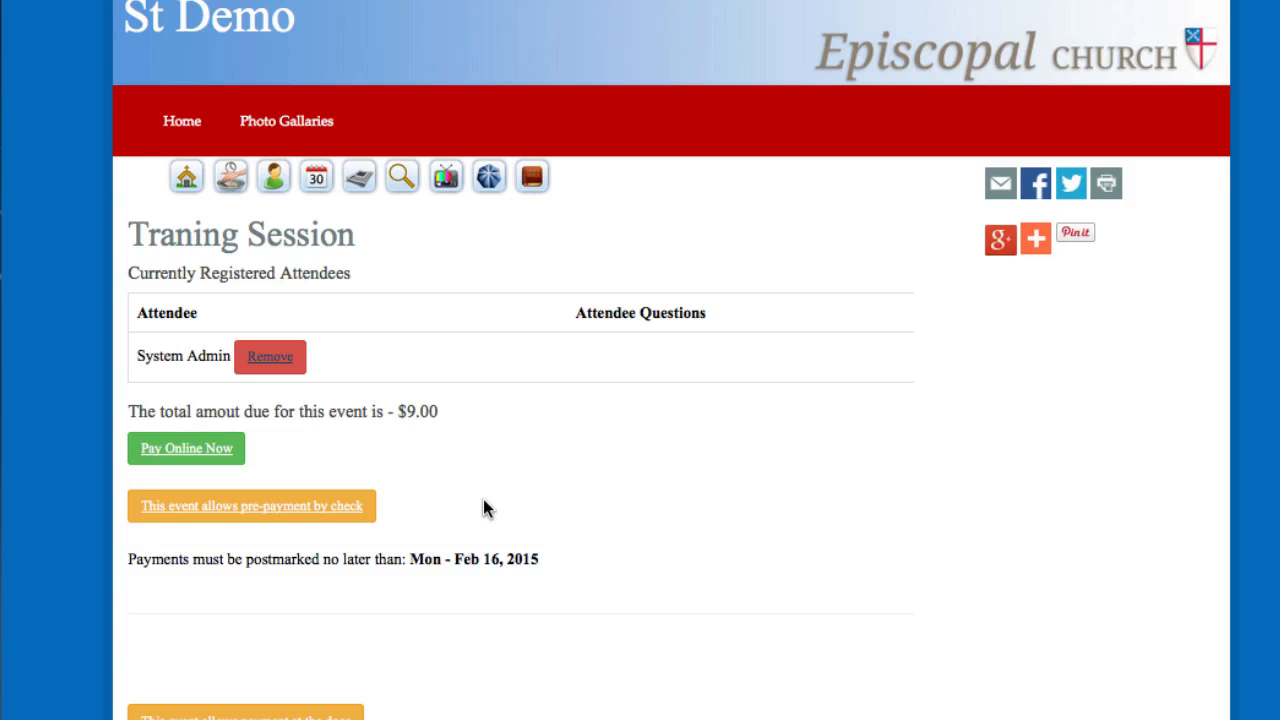